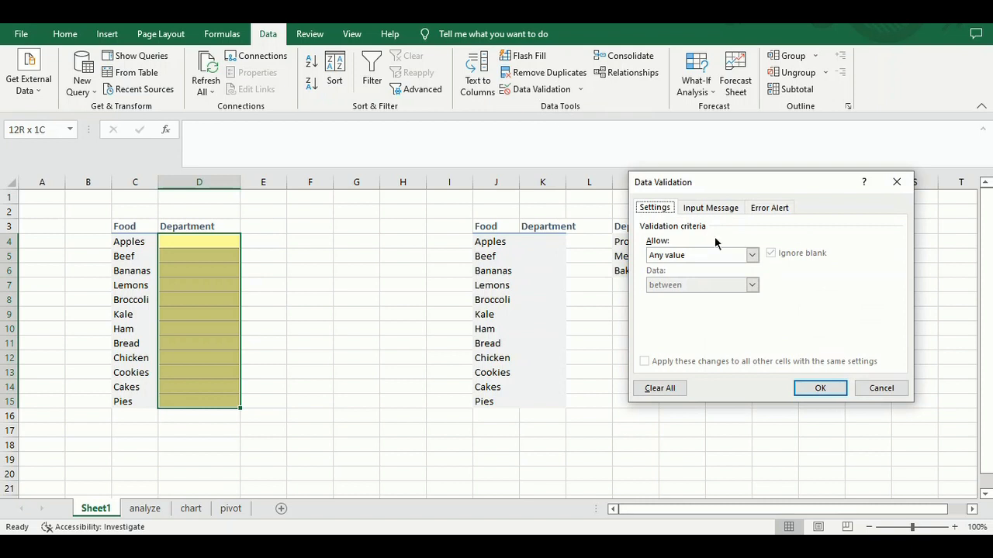
Step: Restrict the yellow Department cells D4:D15 to a dropdown list of Product, Meat, Bakery
left_click(751, 256)
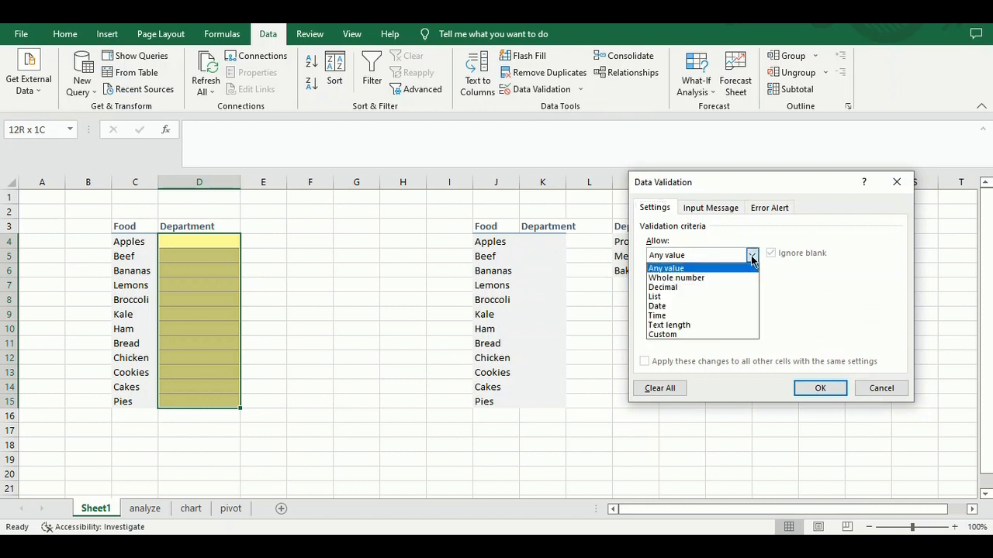
left_click(659, 299)
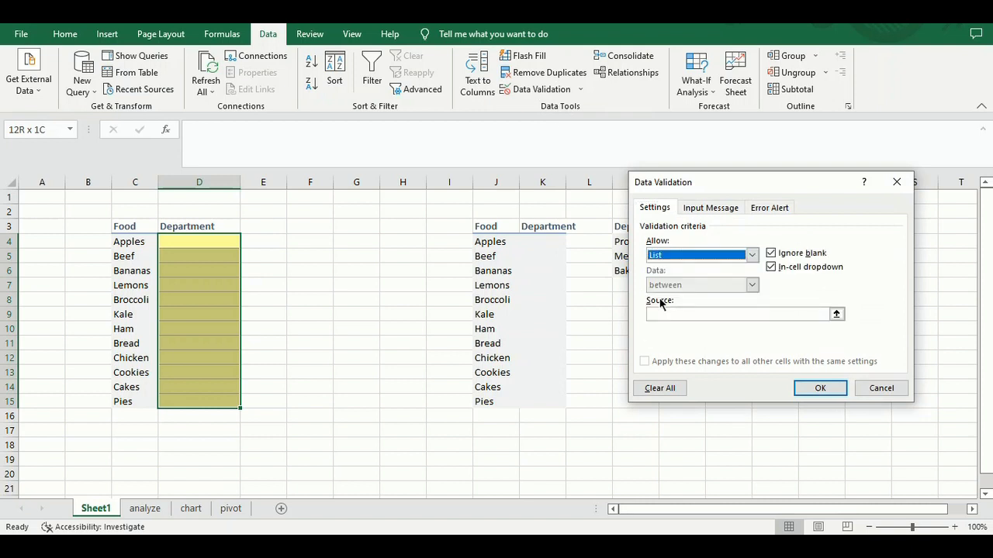
left_click(675, 312)
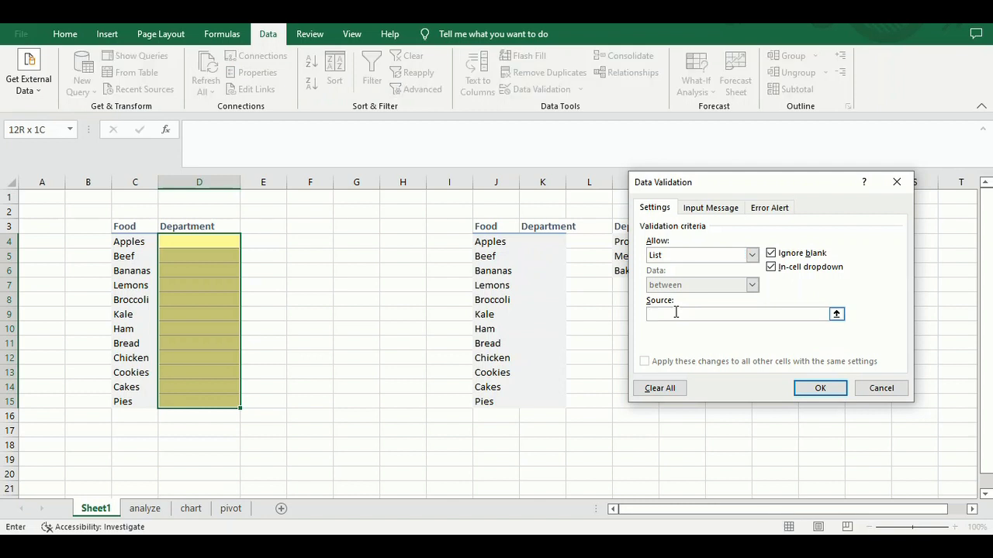
type("Produce, Meat, Bakery")
left_click(819, 387)
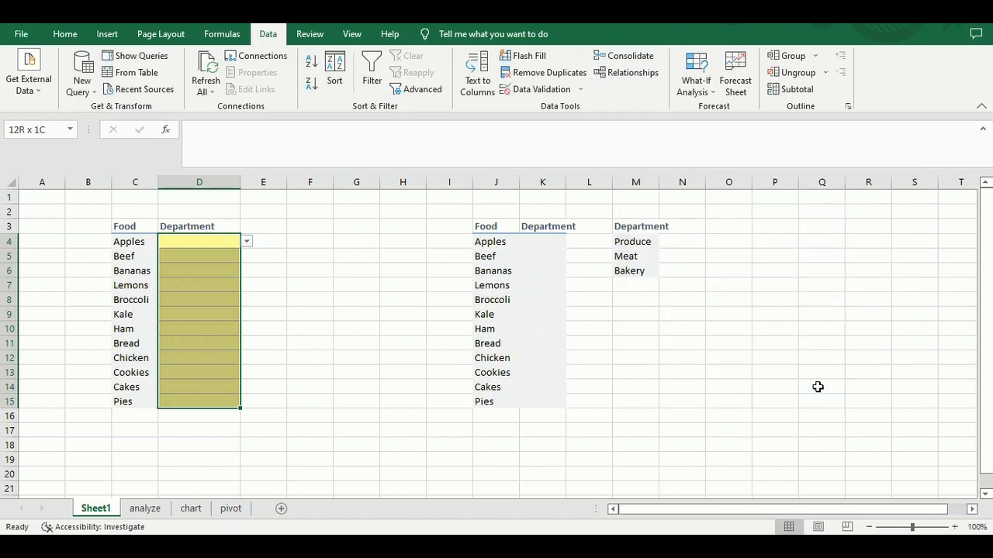
Step: Choose Meat from the dropdown as Beef's department in the first food table
left_click(194, 244)
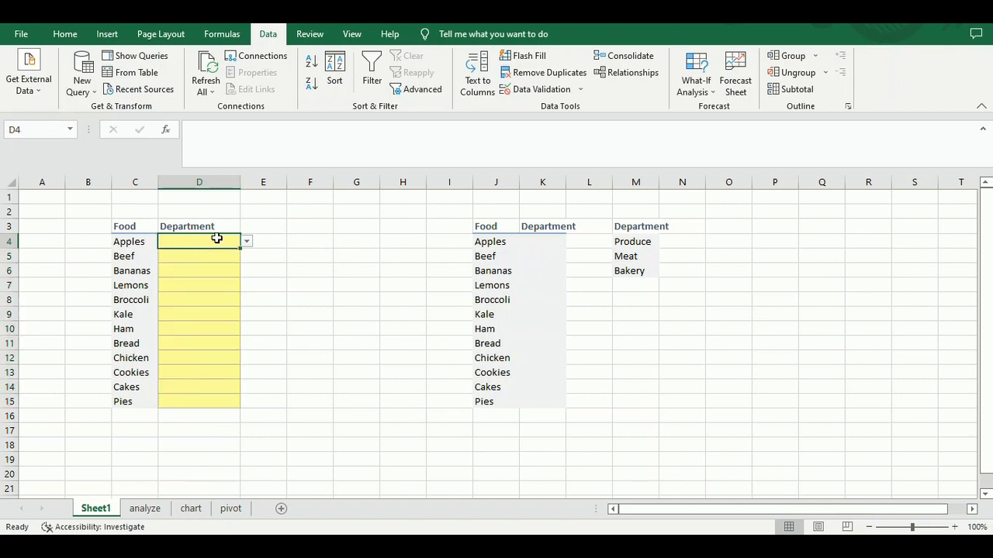
left_click(226, 253)
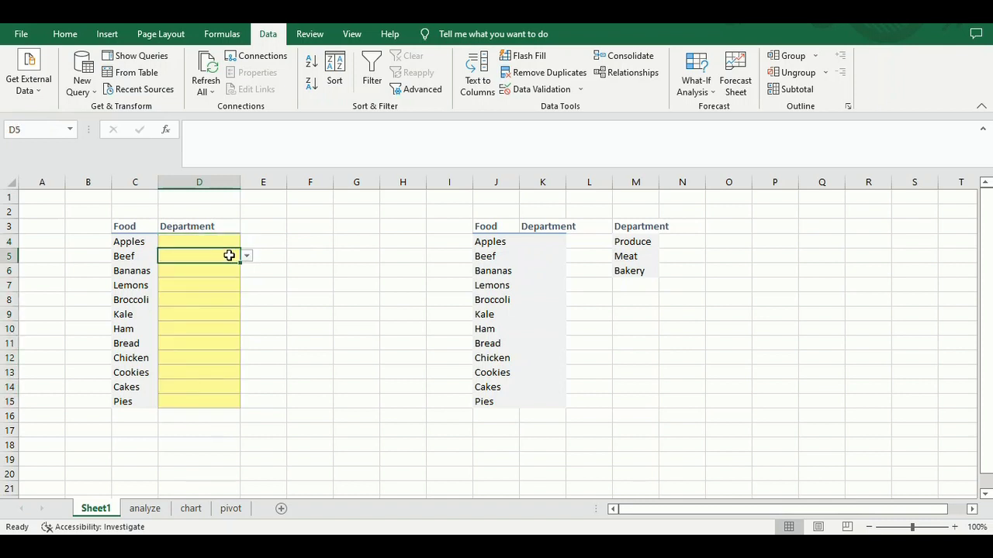
left_click(247, 257)
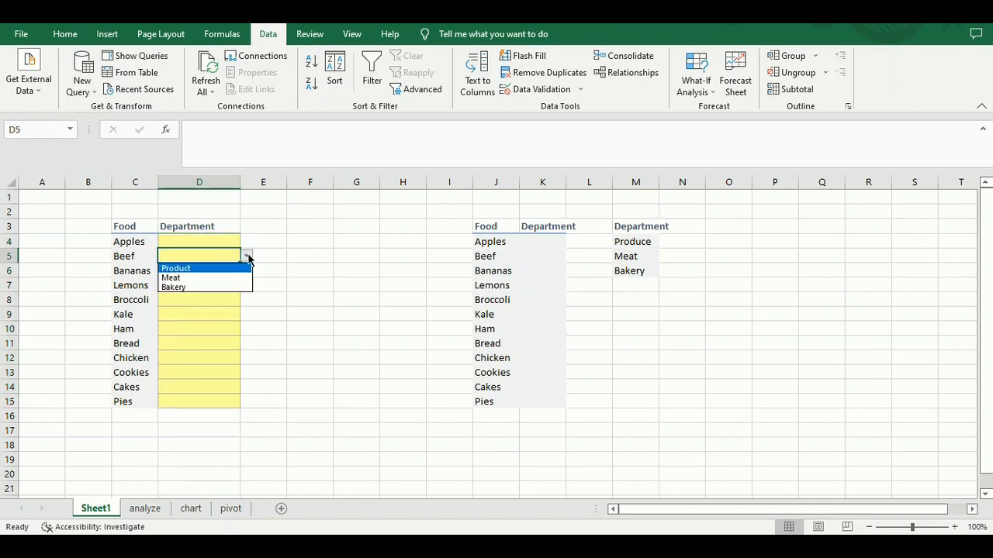
left_click(203, 277)
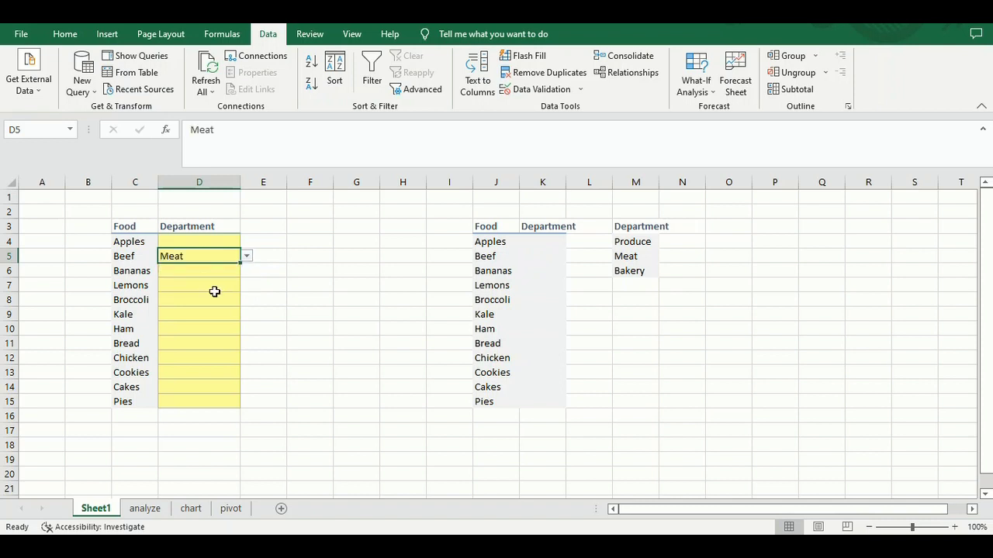
Step: View the department choices offered for Lemons in the first food table, leaving the cell empty
left_click(214, 289)
left_click(248, 285)
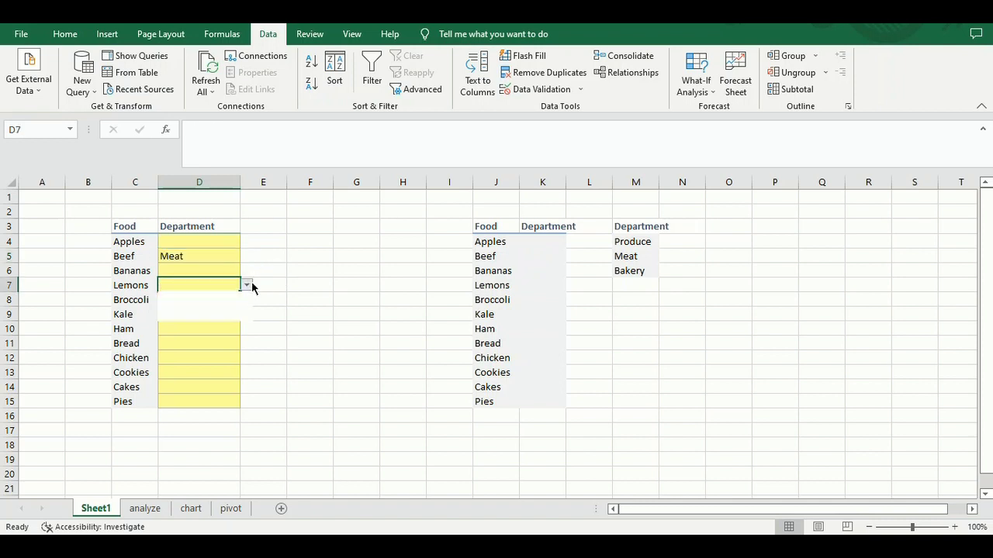
left_click(207, 346)
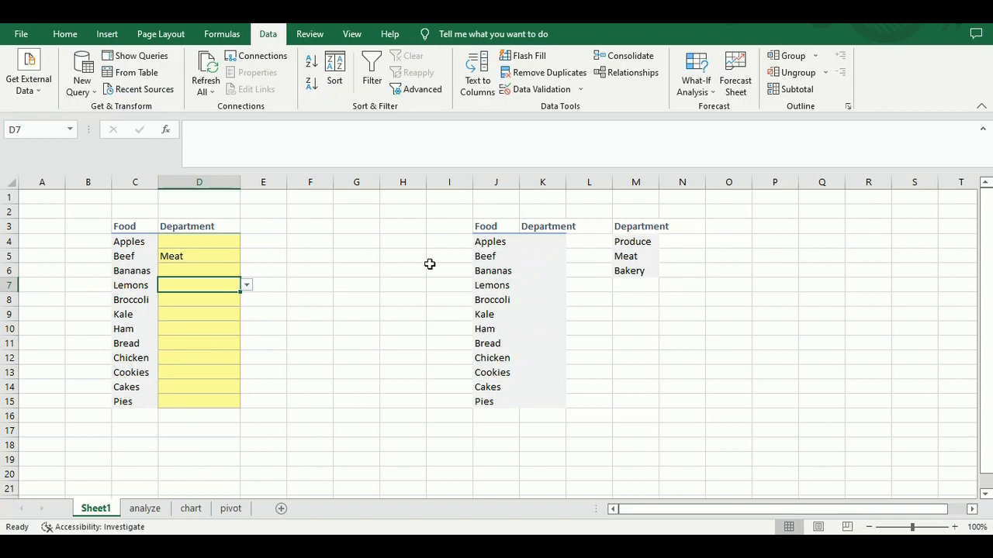
Step: Set the data validation of the second table's Department cells K4:K15 to allow a List
left_click(546, 241)
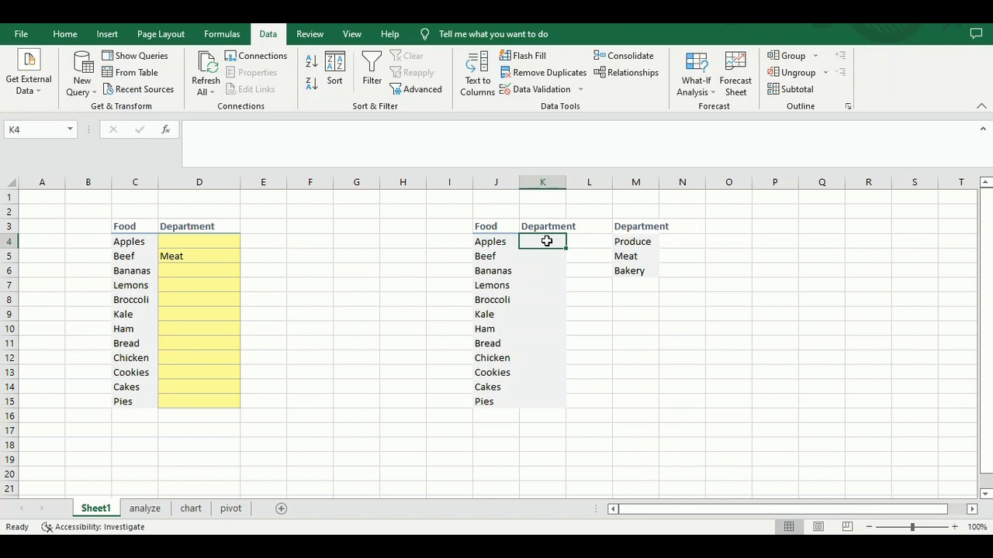
key("shift+Down")
key("shift+Down")
key("shift+Down")
key("shift+Down")
key("shift+Down")
key("shift+Down")
key("shift+Down")
key("shift+Down")
key("shift+Down")
key("shift+Down")
key("shift+Down")
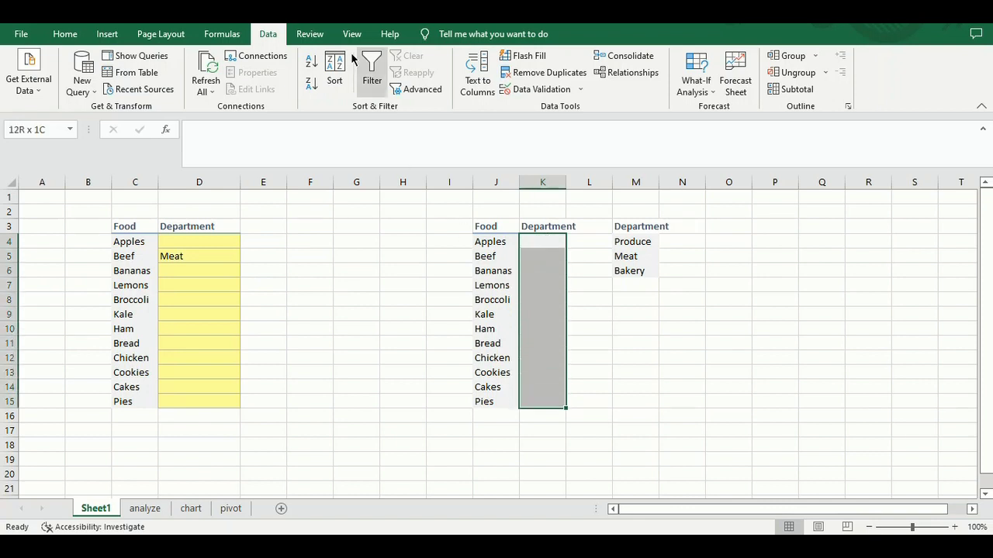
left_click(547, 91)
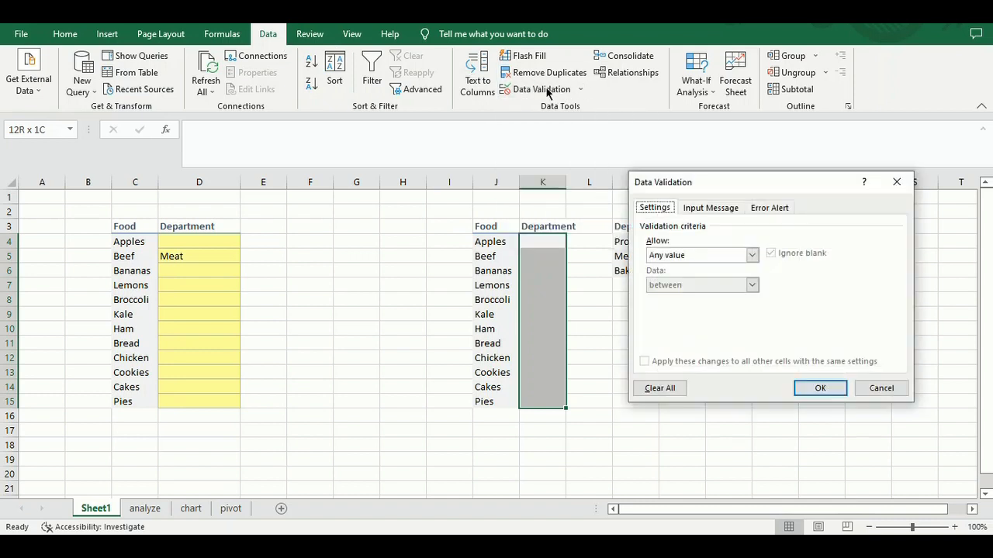
left_click(751, 256)
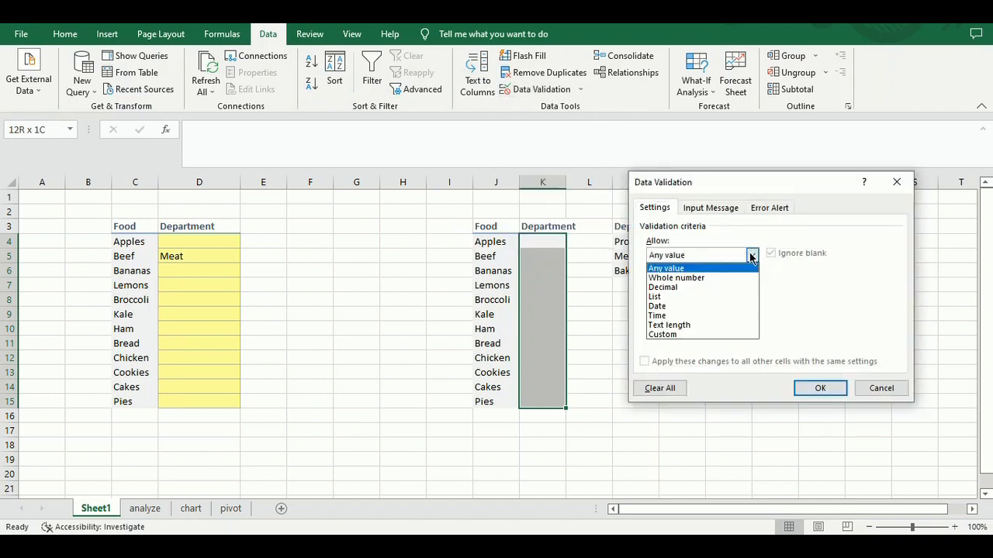
left_click(683, 298)
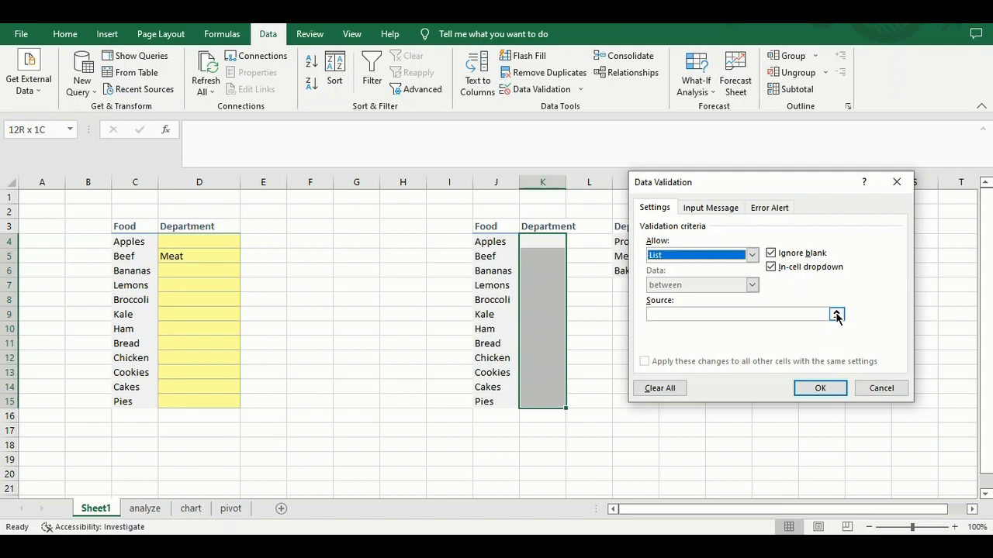
Step: Use cells M4:M6 as the source of the validation list and apply it
left_click(836, 314)
left_click(633, 243)
key("shift+Down")
key("shift+Down")
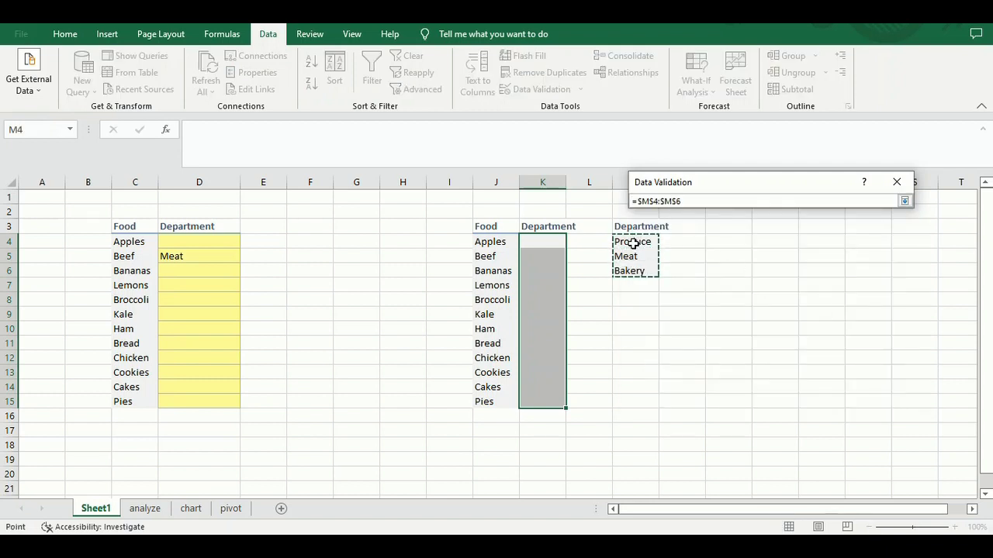
left_click(905, 201)
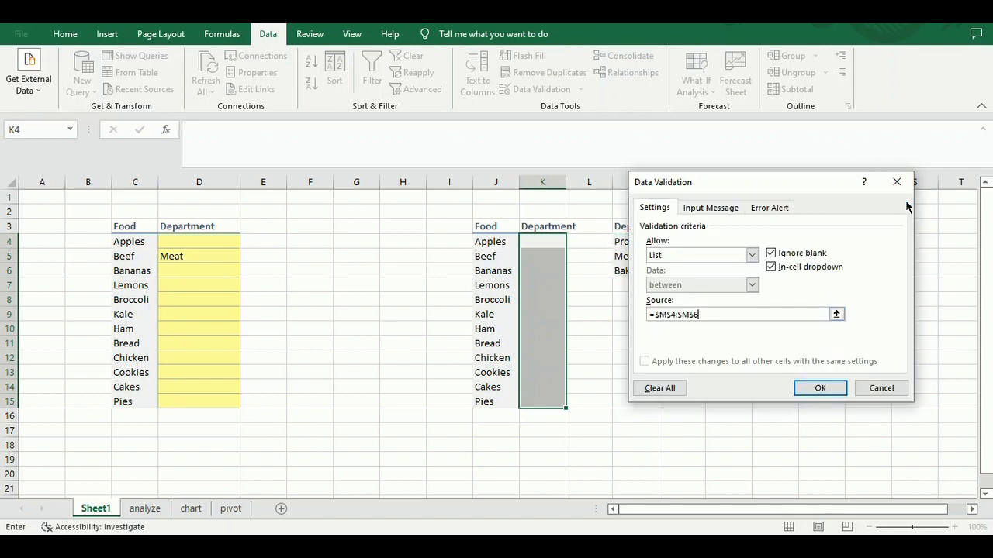
left_click(820, 388)
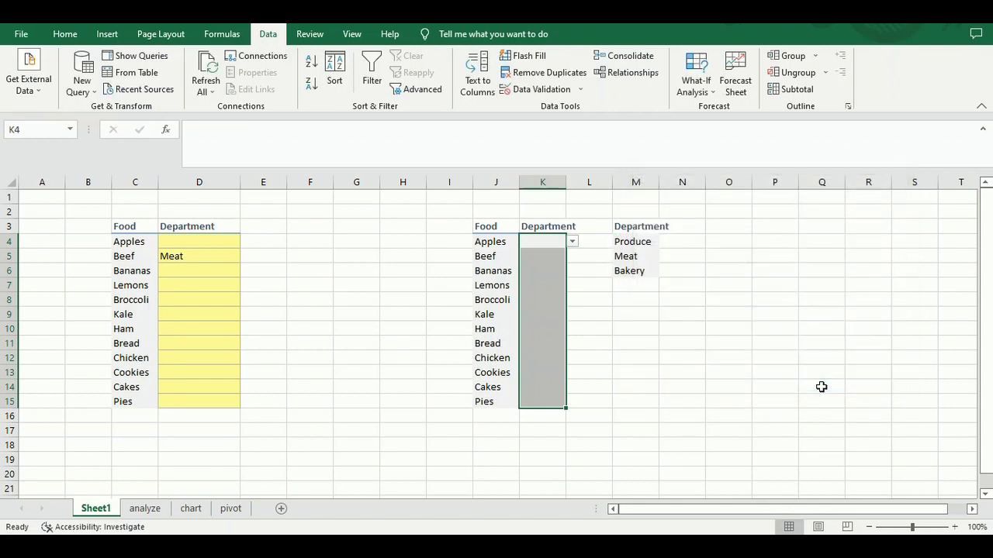
Step: Choose Meat from the dropdown as Chicken's department in the second food table
left_click(548, 284)
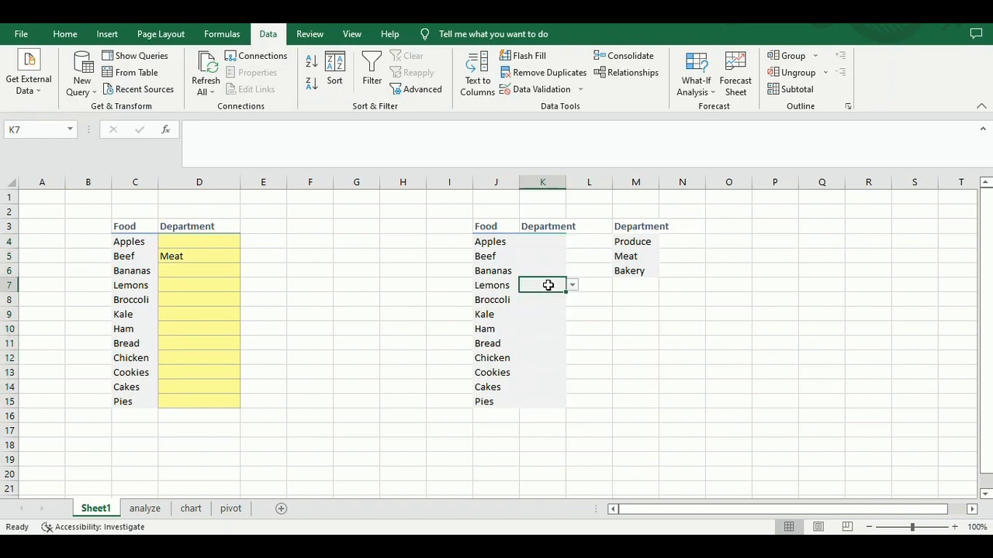
left_click(547, 356)
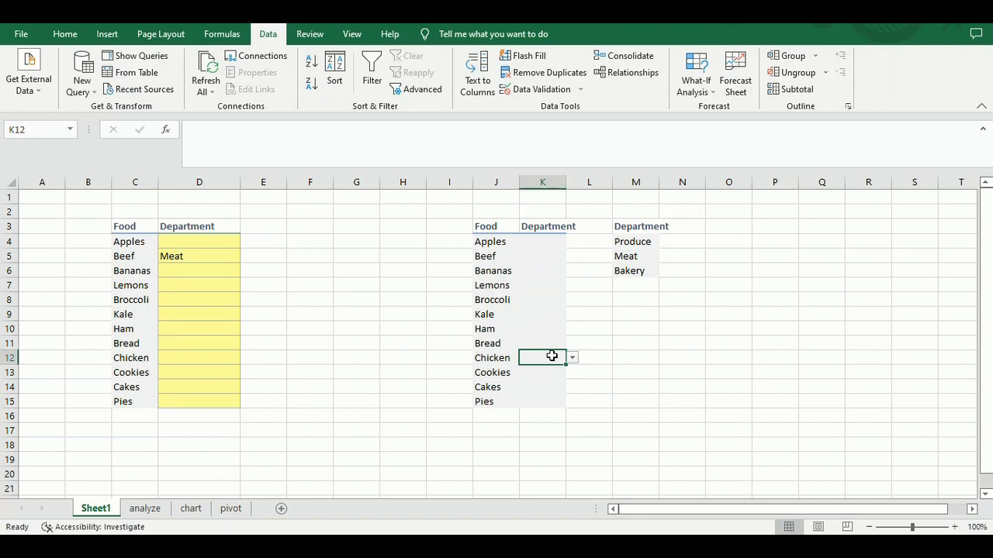
left_click(573, 360)
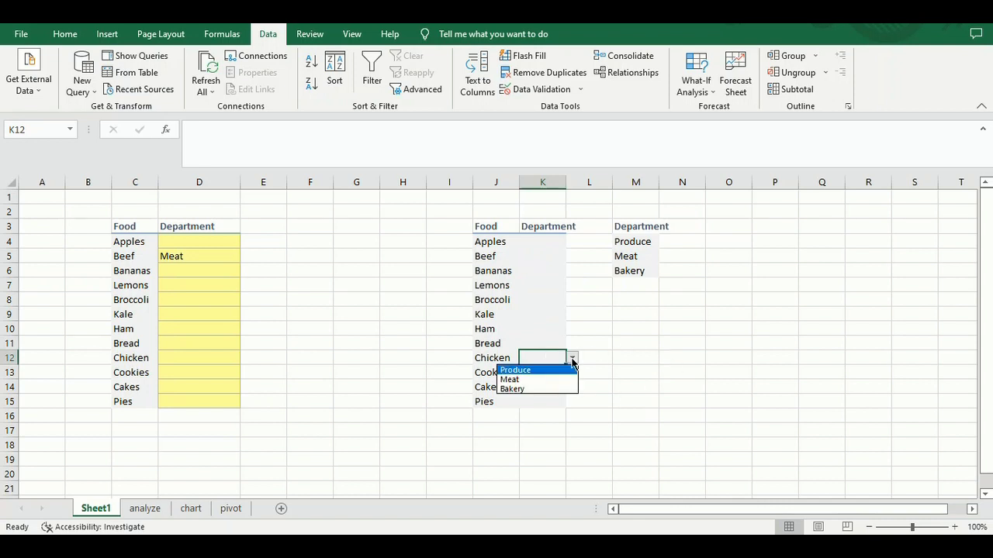
left_click(525, 380)
left_click(599, 316)
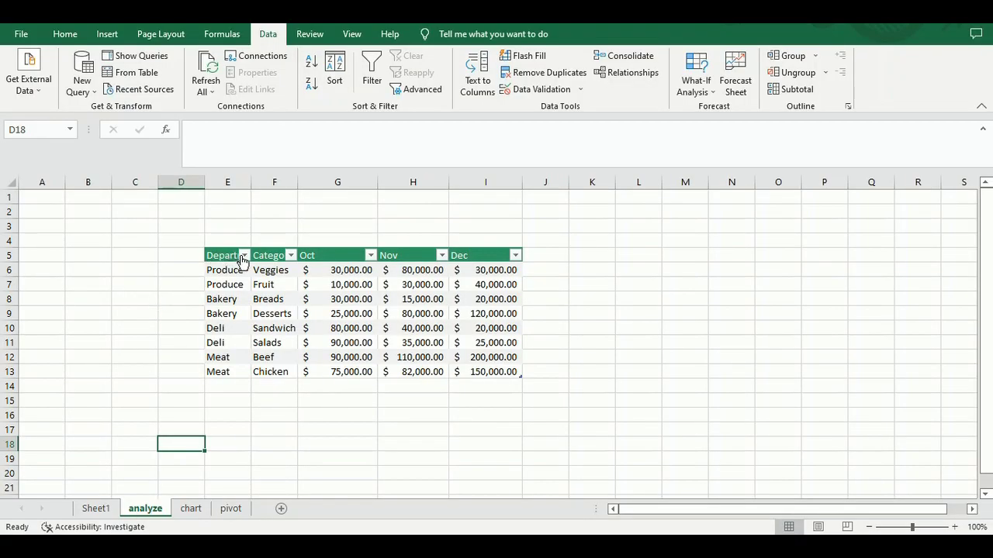
Step: Apply Data Bars to the sales table E5:I13 on the analyze sheet using Quick Analysis
left_click(209, 256)
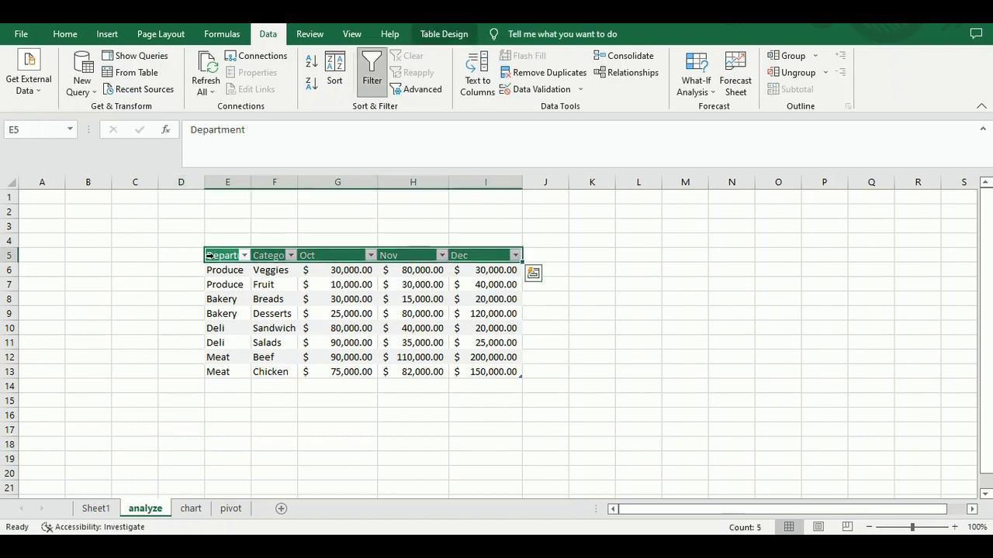
key("shift+Down")
key("shift+Down")
key("shift+Down")
key("shift+Down")
key("shift+Down")
key("shift+Down")
key("shift+Down")
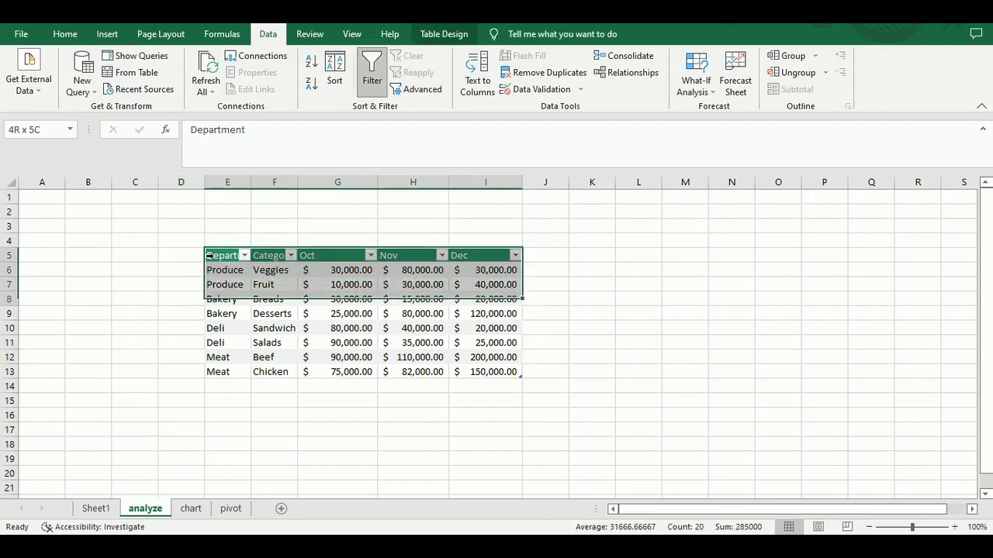
key("shift+Down")
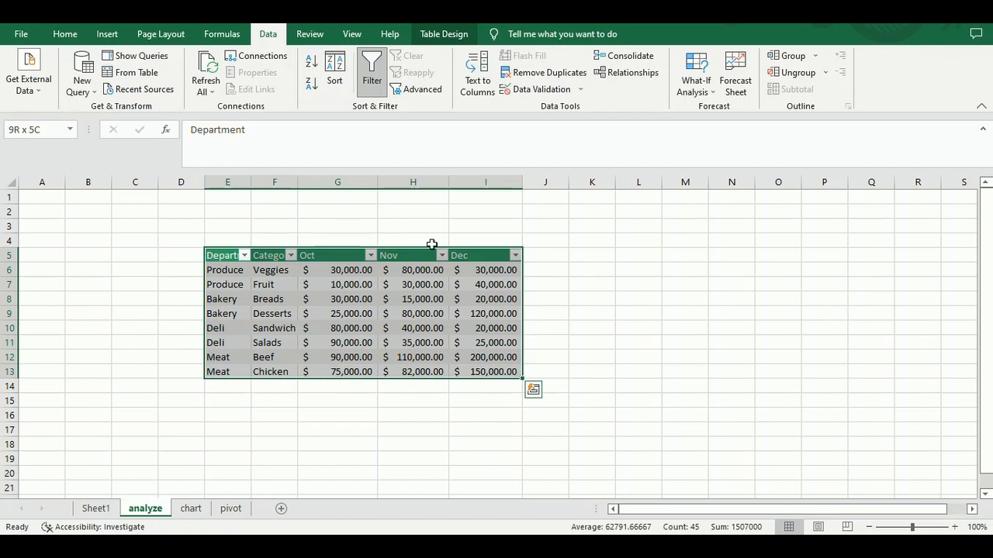
left_click(534, 394)
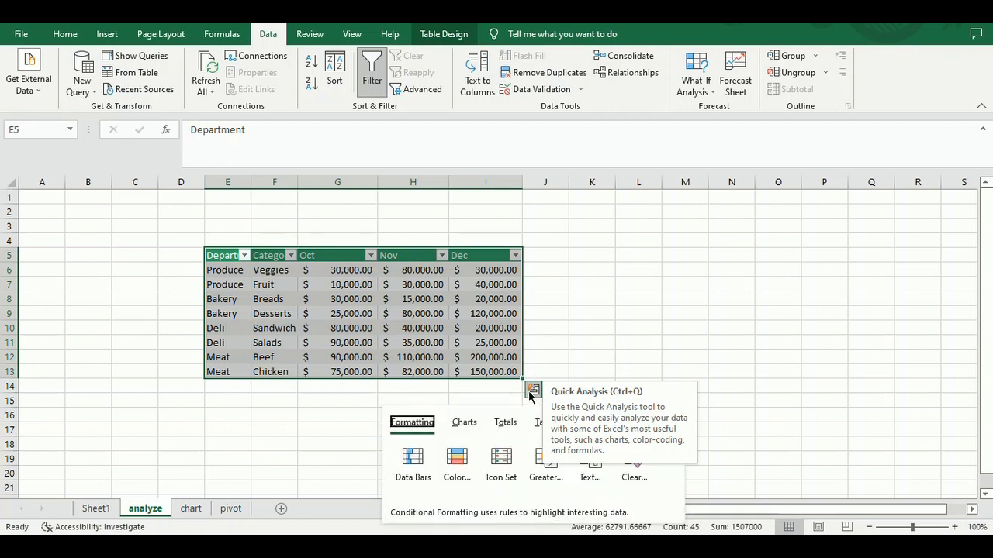
left_click(411, 465)
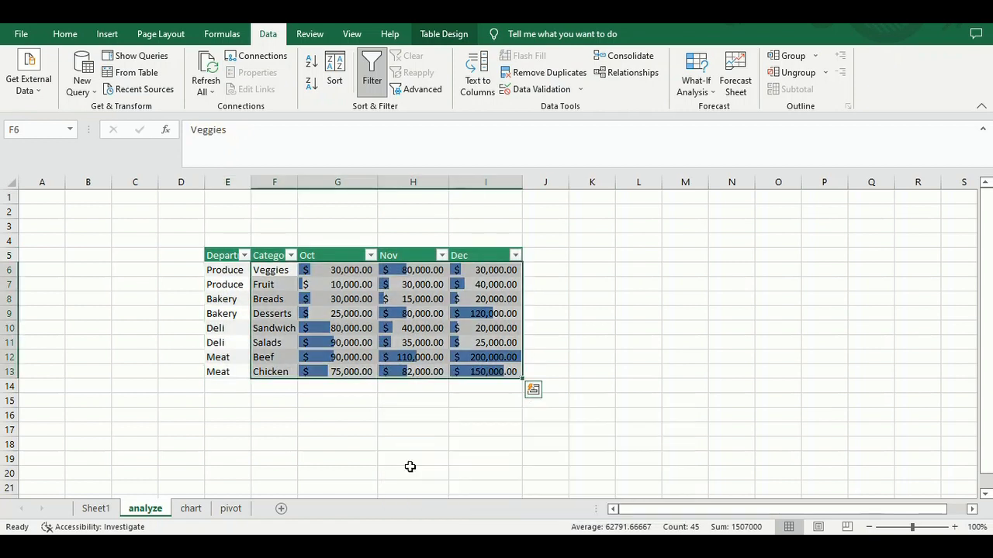
left_click(292, 457)
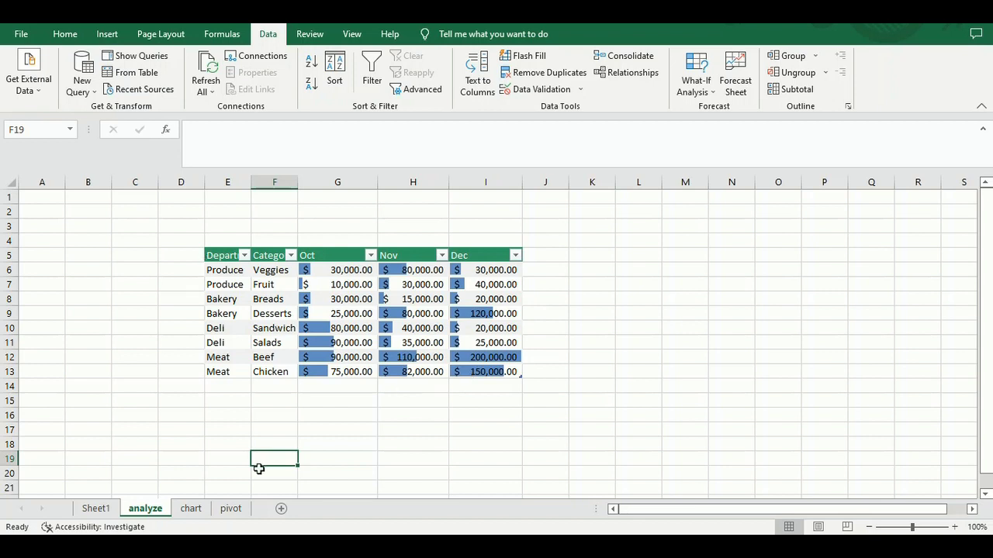
Step: Clear the data bar formatting from the sales table E5:I13 using Quick Analysis
left_click(209, 255)
key("shift+Down")
key("shift+Down")
key("shift+Down")
key("shift+Down")
key("shift+Down")
key("shift+Down")
key("shift+Down")
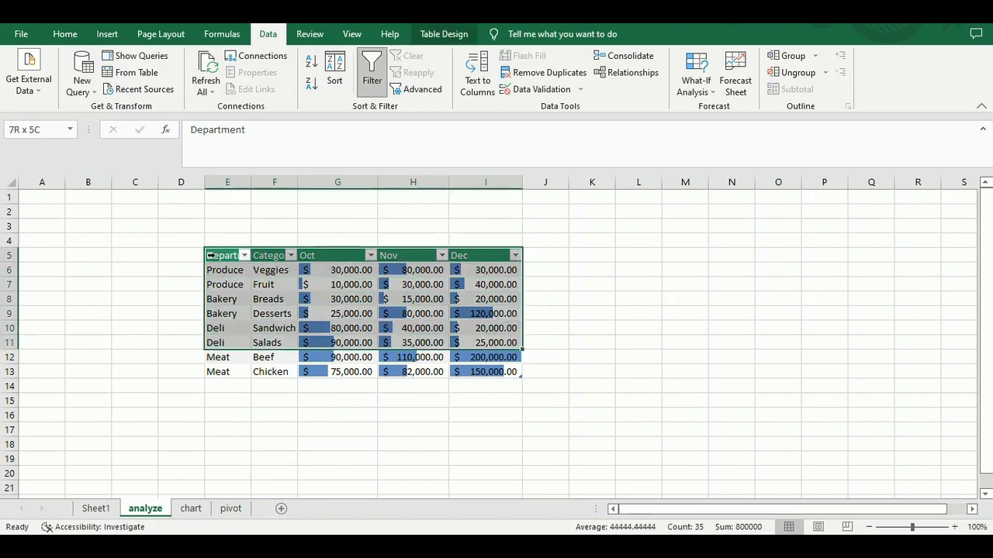
key("shift+Down")
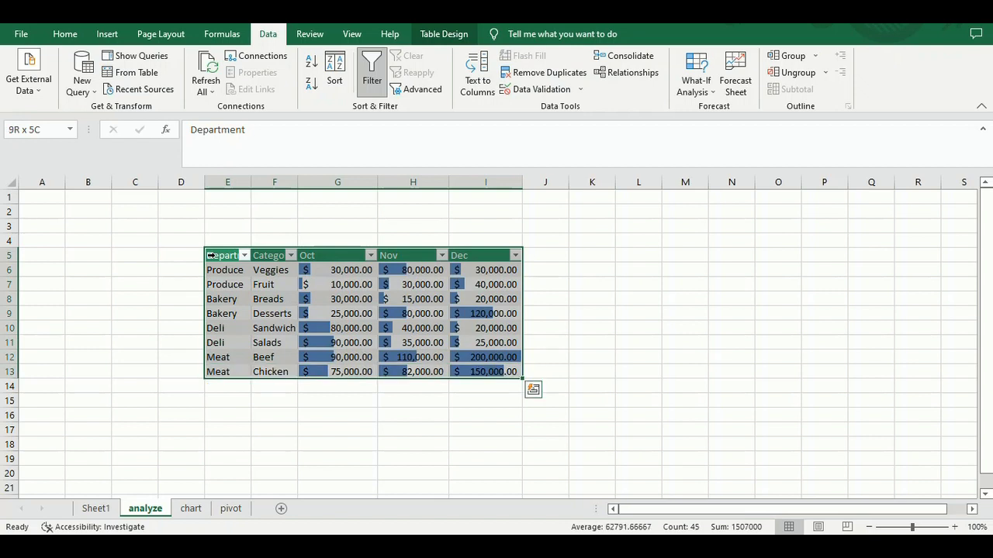
left_click(533, 391)
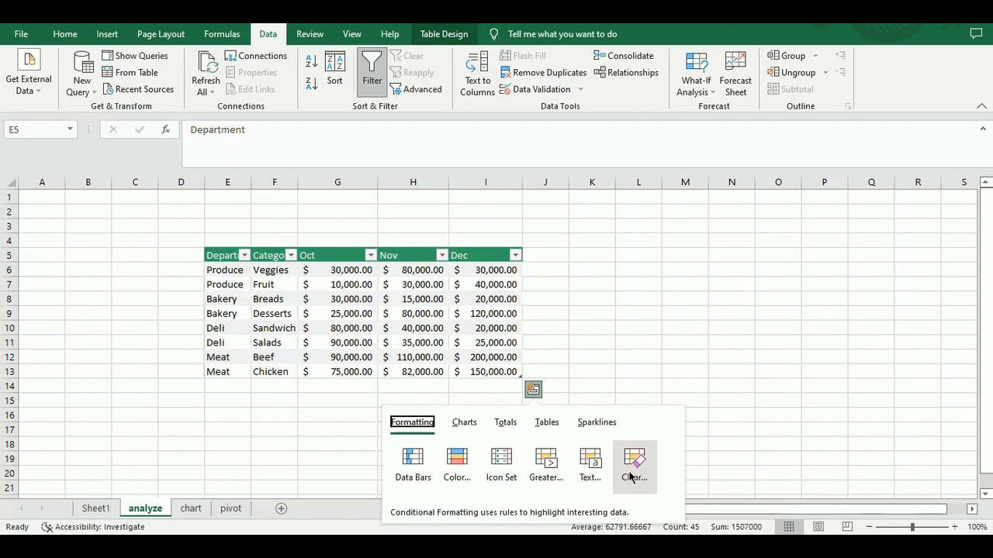
left_click(630, 476)
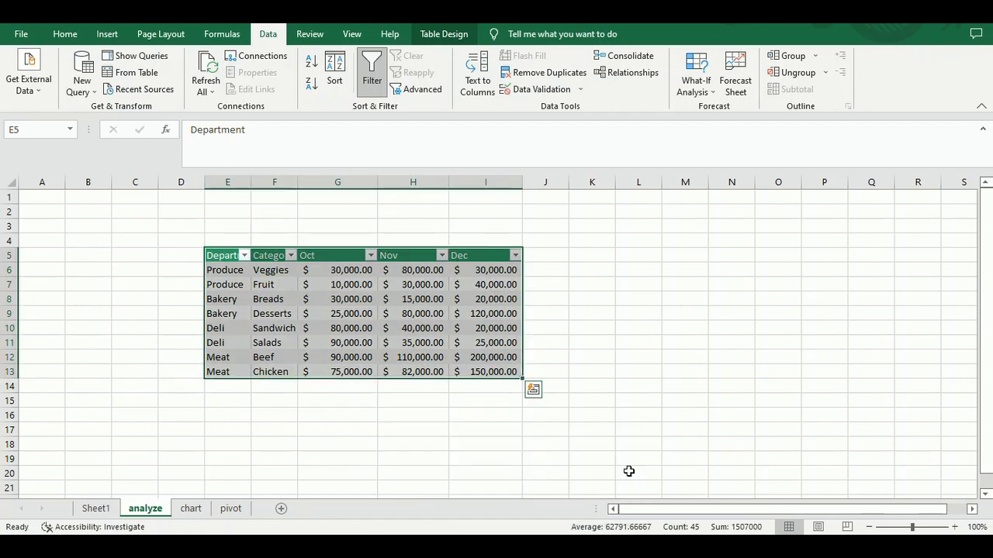
Step: Preview the Icon Set formatting on the sales table with Quick Analysis and close the options
left_click(536, 389)
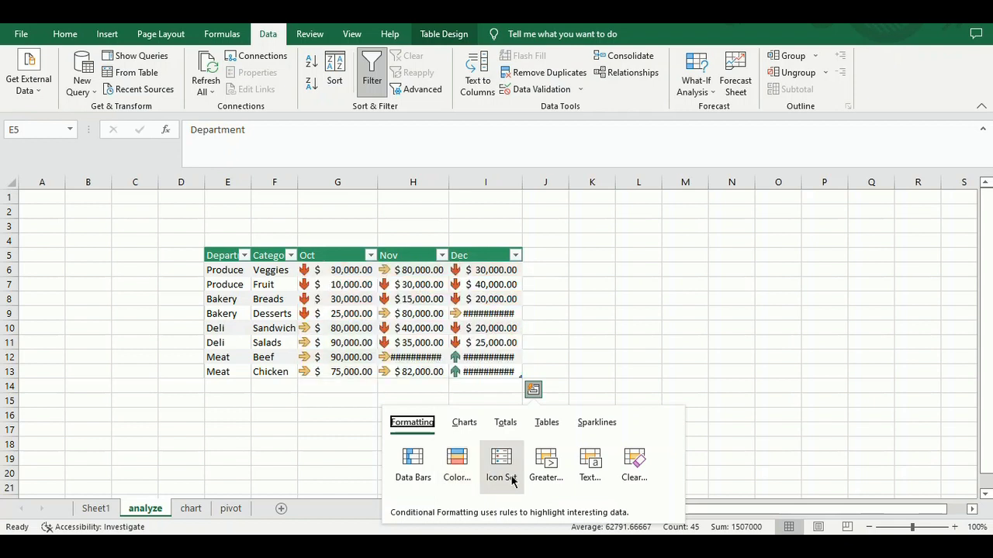
left_click(602, 268)
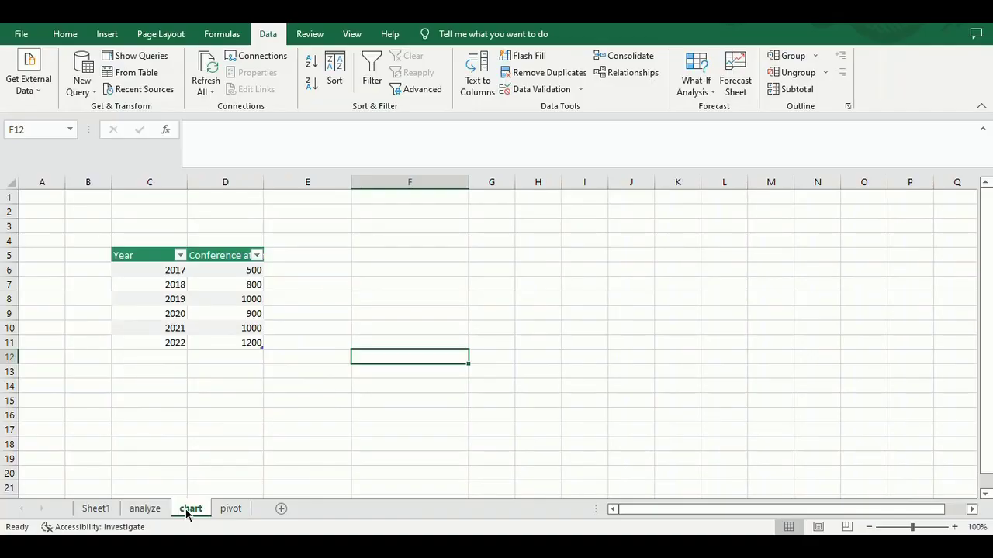
left_click(202, 370)
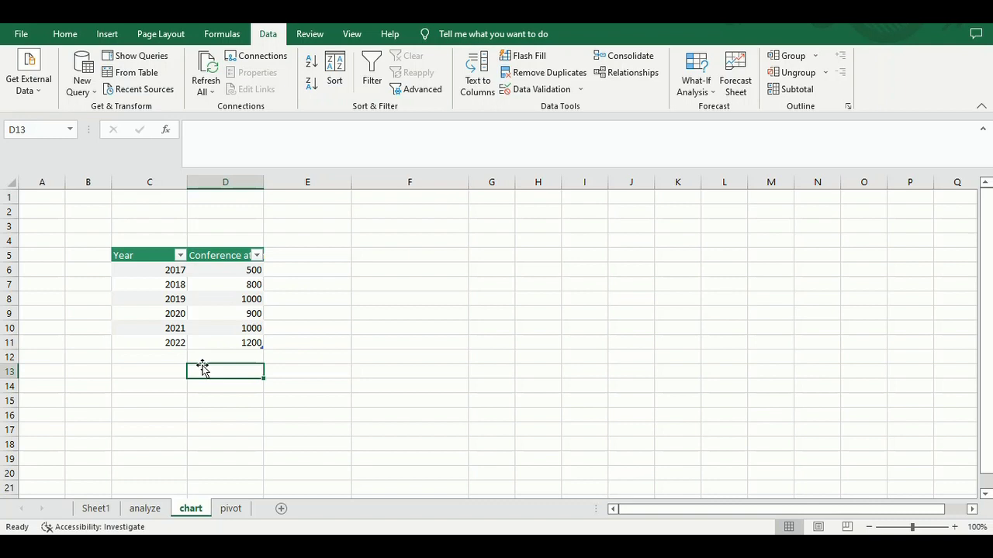
Step: Insert the recommended Clustered Column chart for the conference attendance table on the chart sheet
left_click(252, 274)
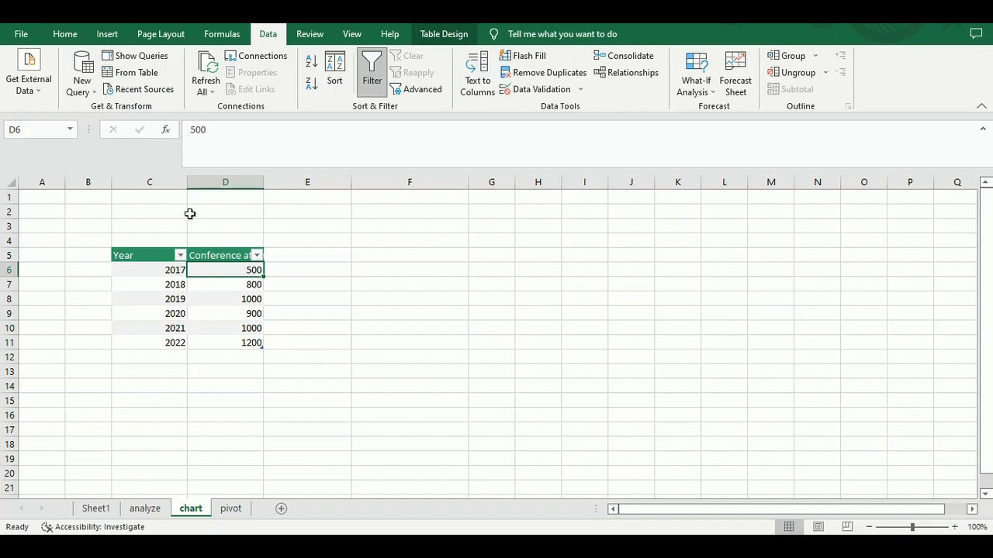
left_click(104, 34)
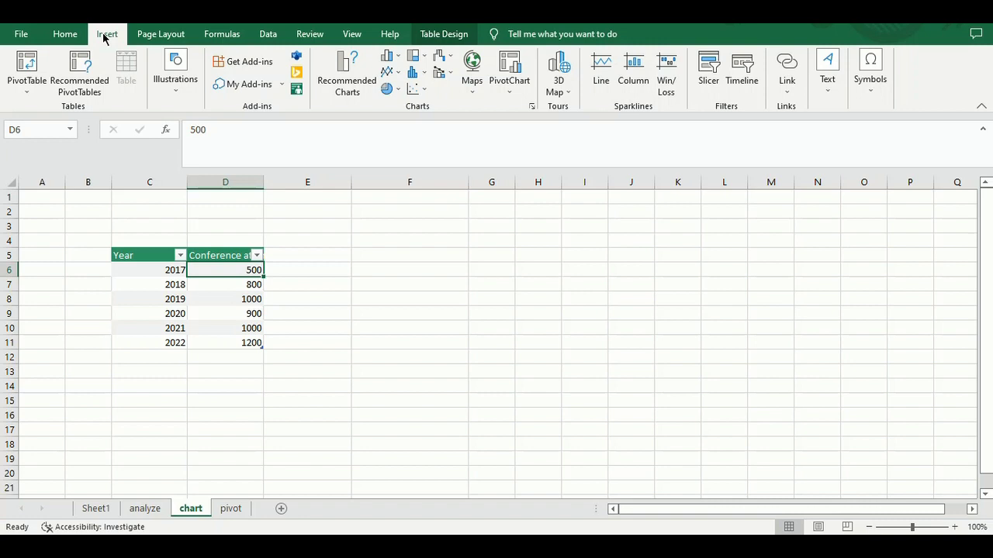
left_click(345, 88)
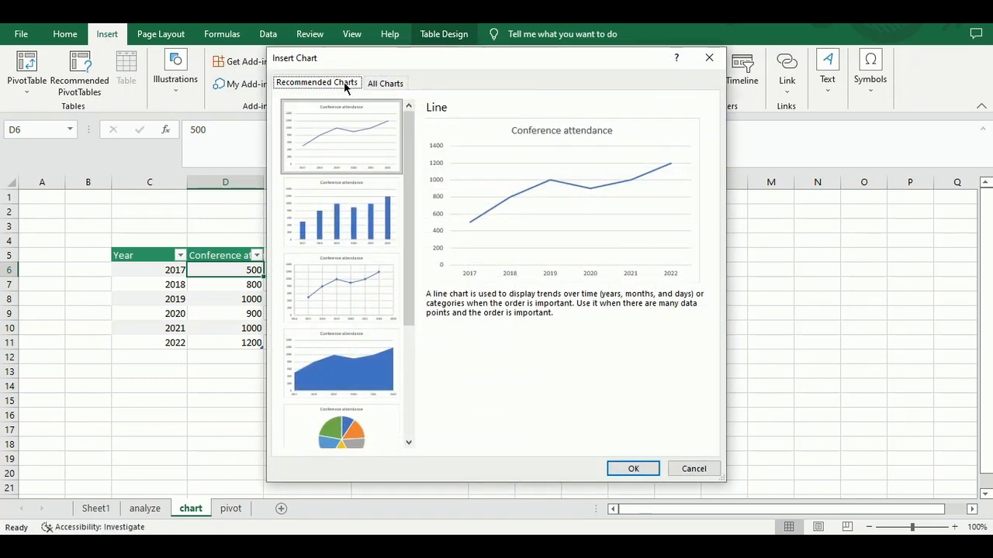
left_click(341, 242)
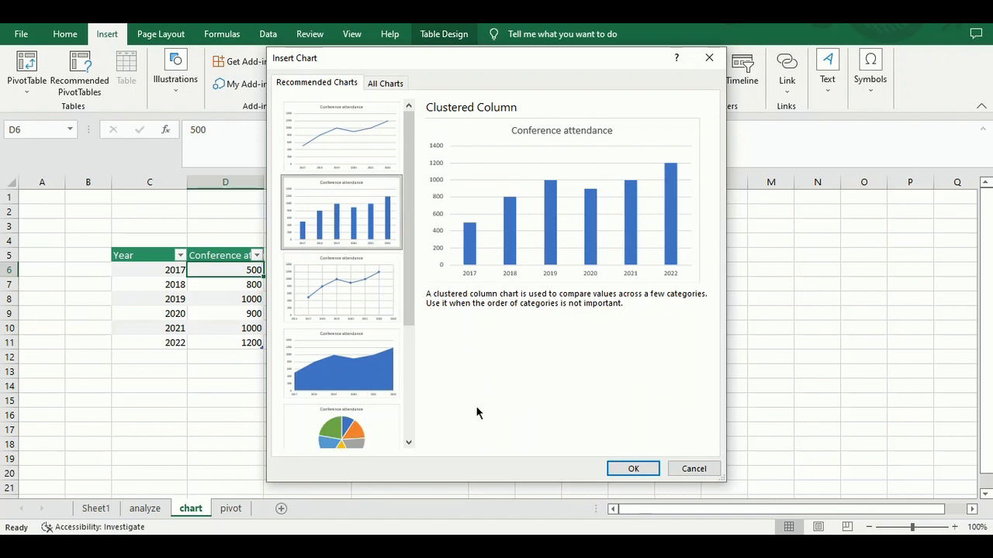
left_click(631, 470)
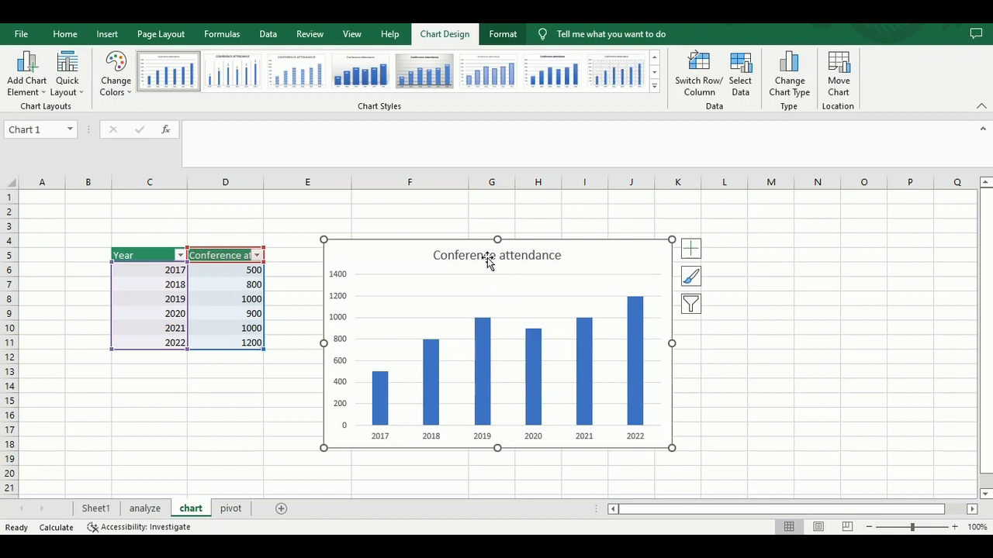
left_click(470, 251)
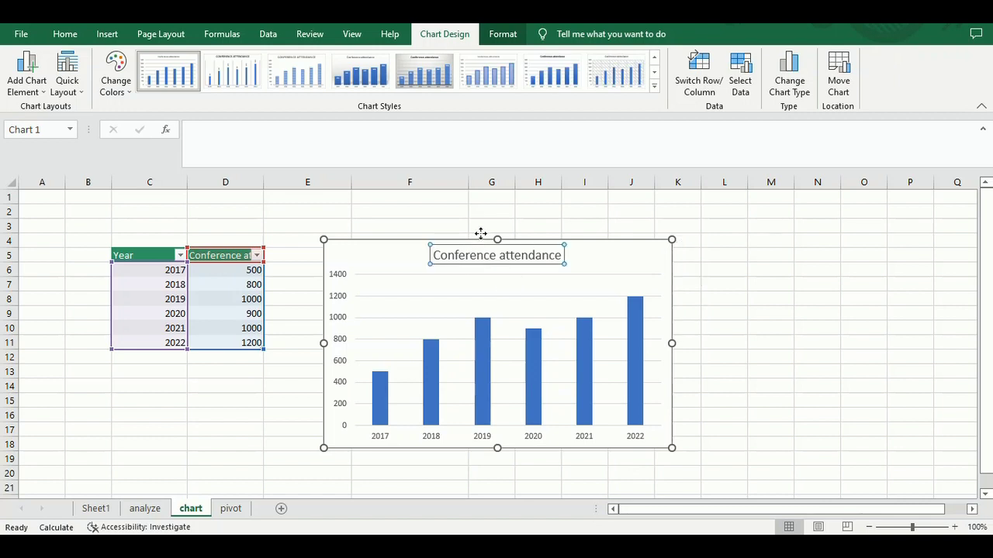
left_click_drag(520, 226, 499, 233)
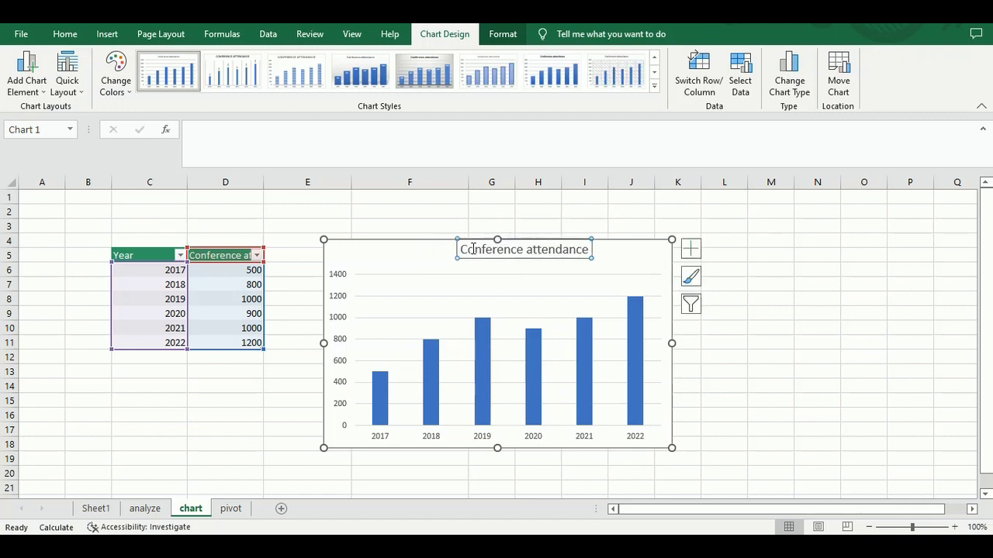
key("ctrl+z")
Step: Move the Conference attendance chart slightly up and to the right, so its top edge lies in row 3
left_click(444, 233)
mouse_move(444, 233)
left_mouse_down()
mouse_move(496, 224)
mouse_move(427, 226)
mouse_move(448, 200)
mouse_move(432, 219)
left_mouse_up()
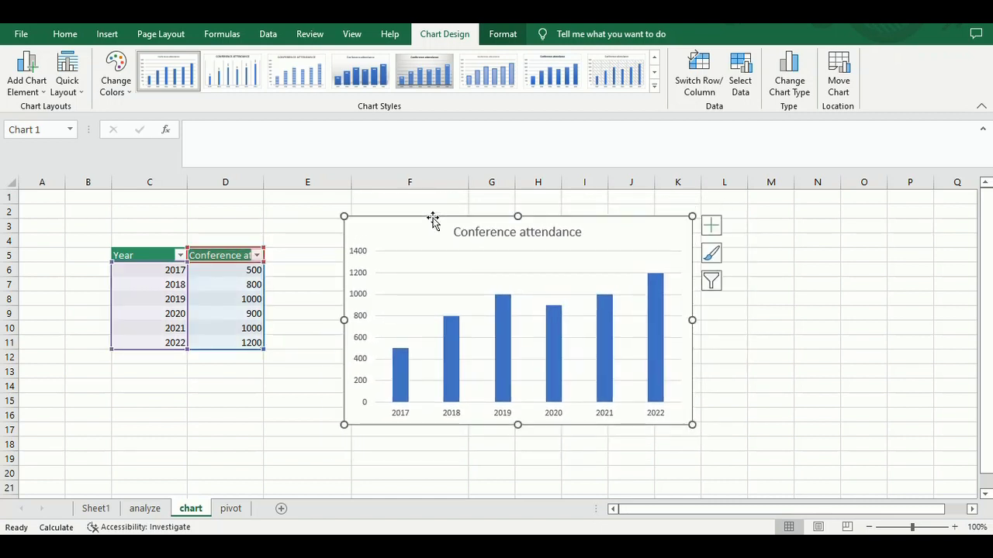
Step: Add a Linear trendline to the Conference attendance chart
left_click(549, 265)
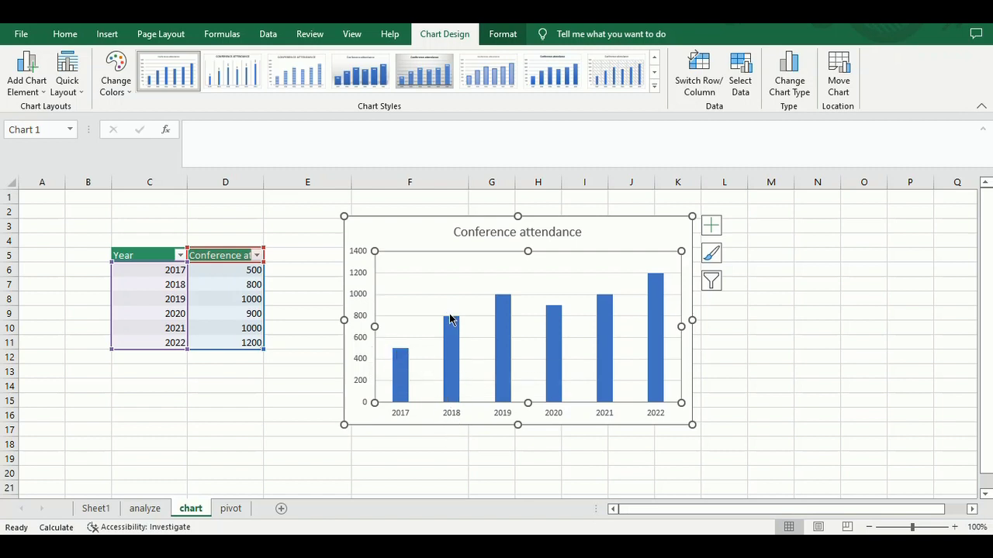
left_click(419, 296)
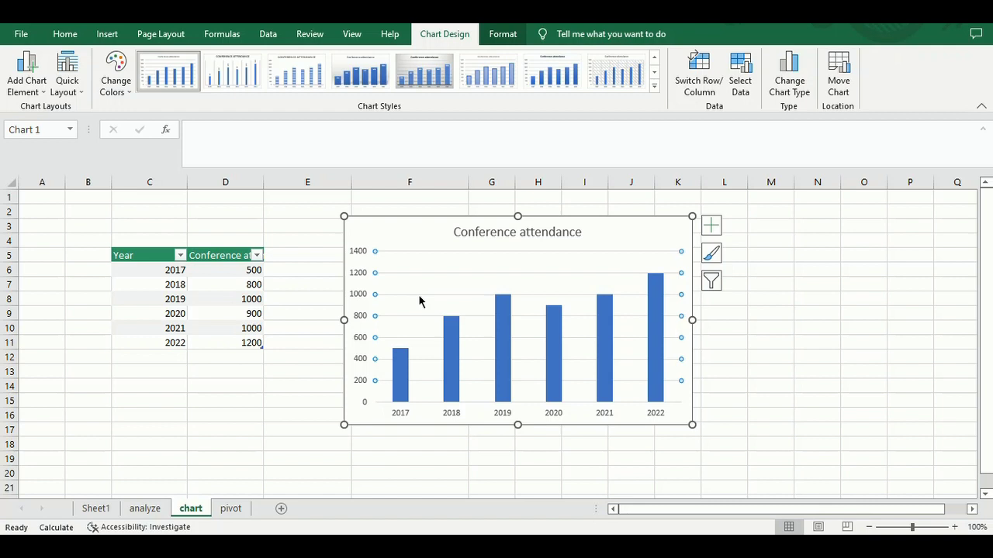
left_click(35, 92)
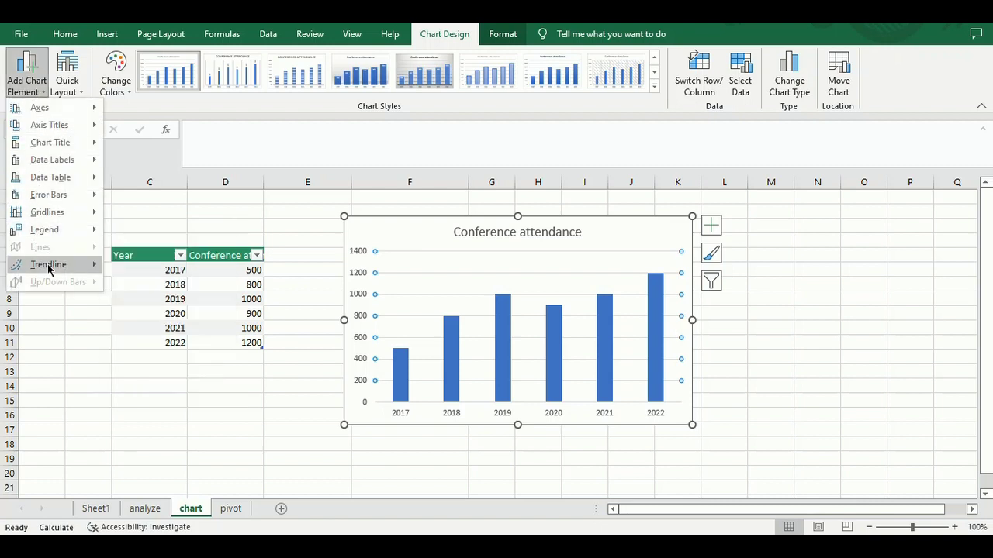
mouse_move(49, 267)
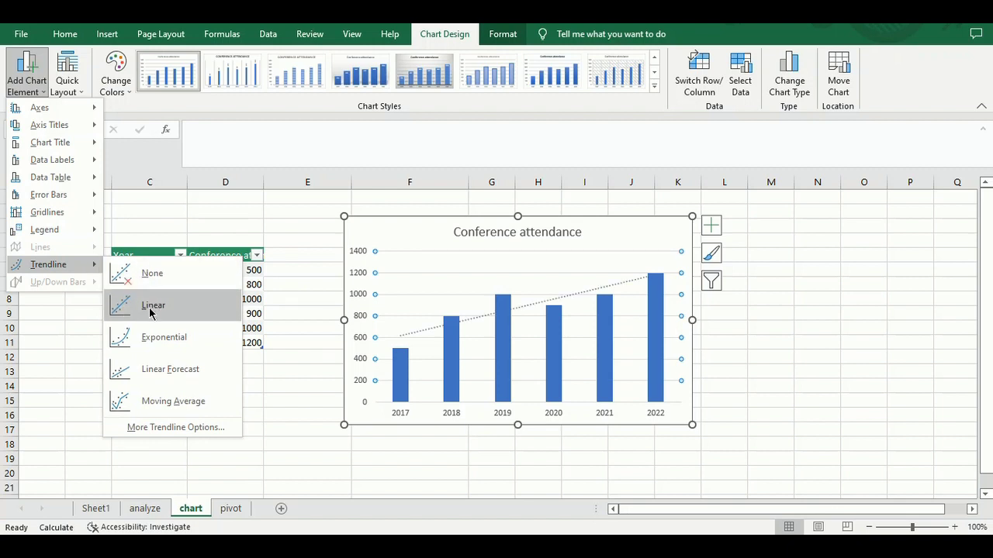
left_click(148, 307)
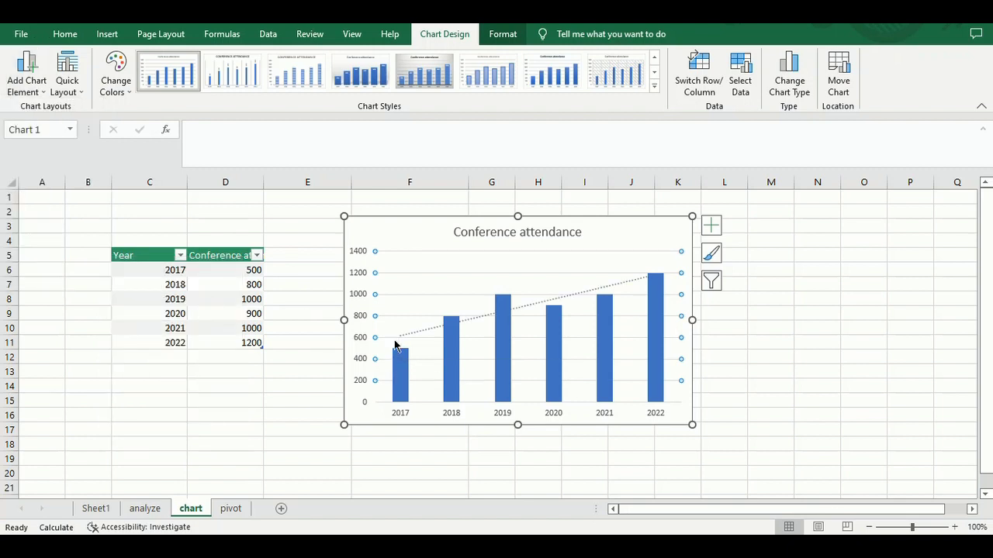
Step: Preview the Linear Forecast trendline on the Conference attendance chart and close the options
left_click(36, 91)
mouse_move(47, 265)
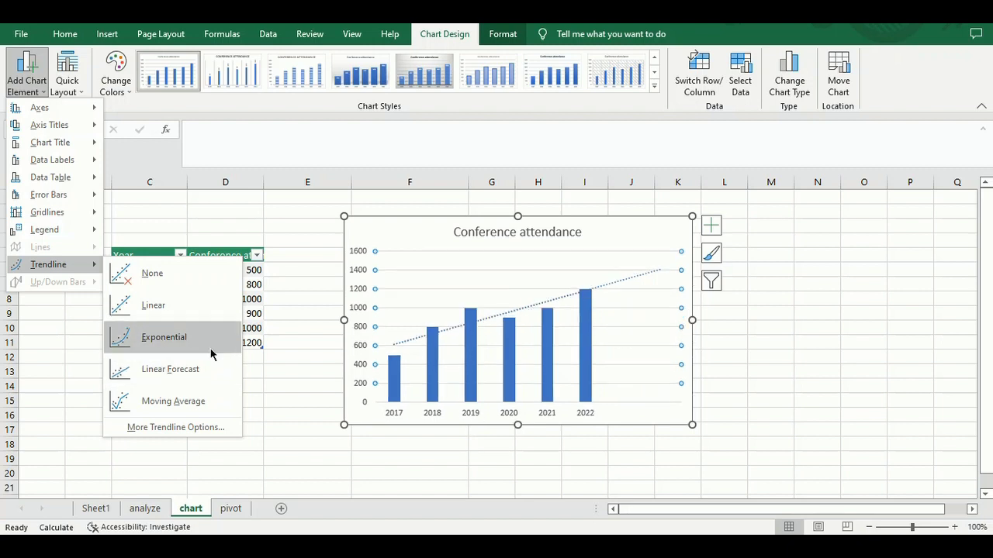
left_click(277, 417)
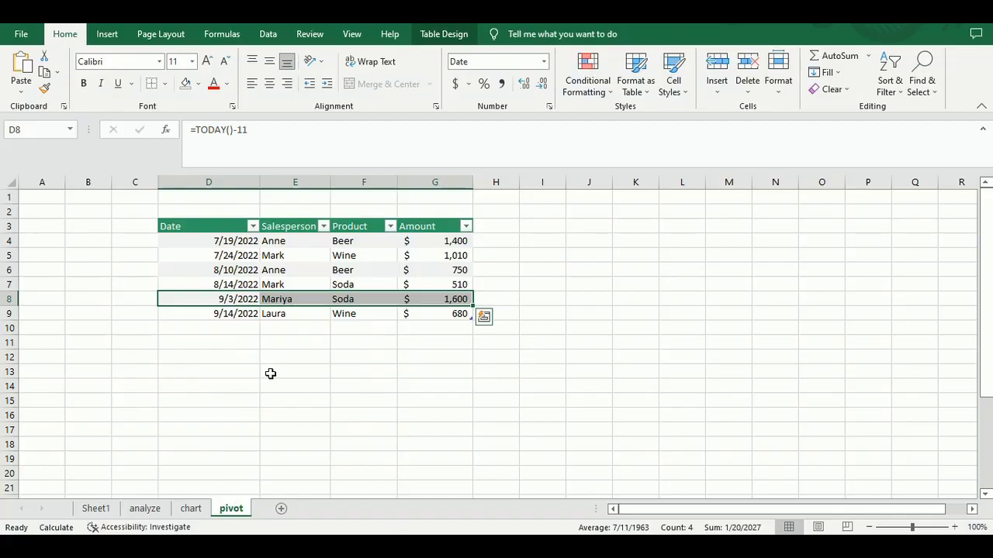
Step: Start a PivotTable from the sales table on the pivot sheet, placing it in the existing worksheet at F12
left_click(269, 374)
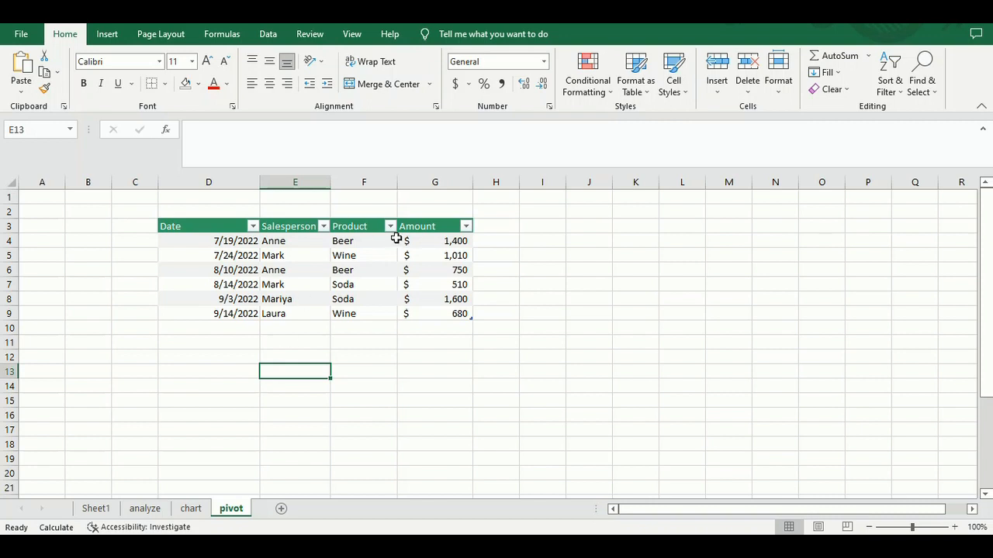
left_click(447, 254)
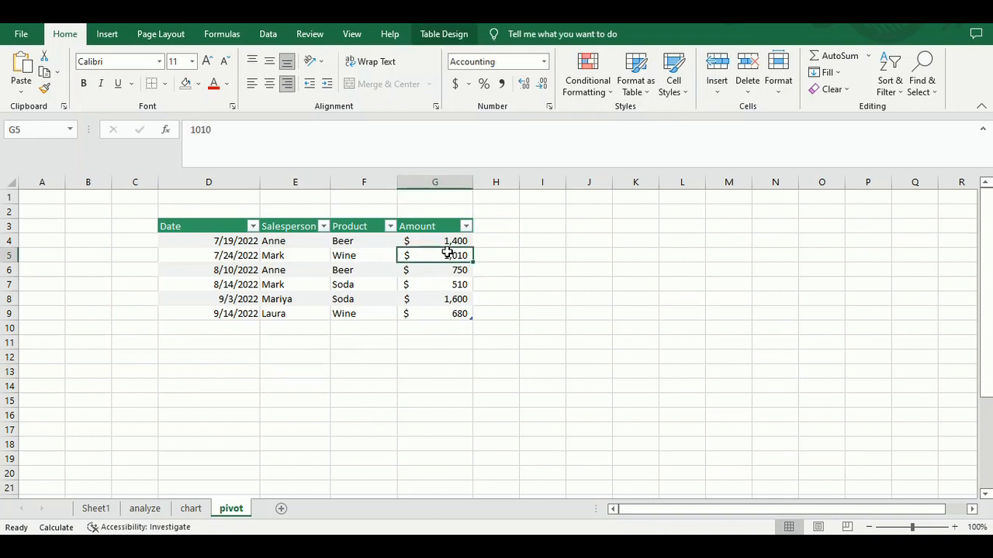
left_click(106, 35)
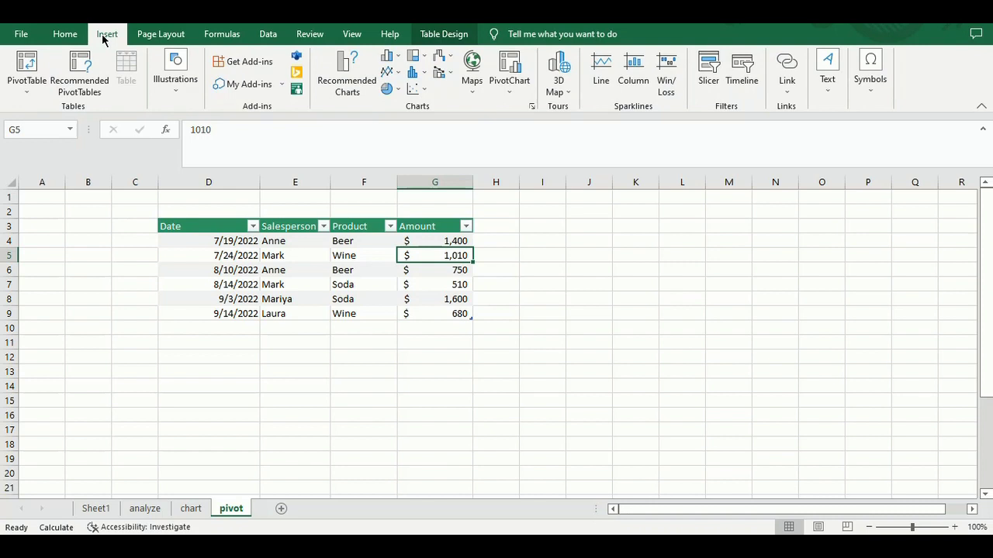
left_click(24, 64)
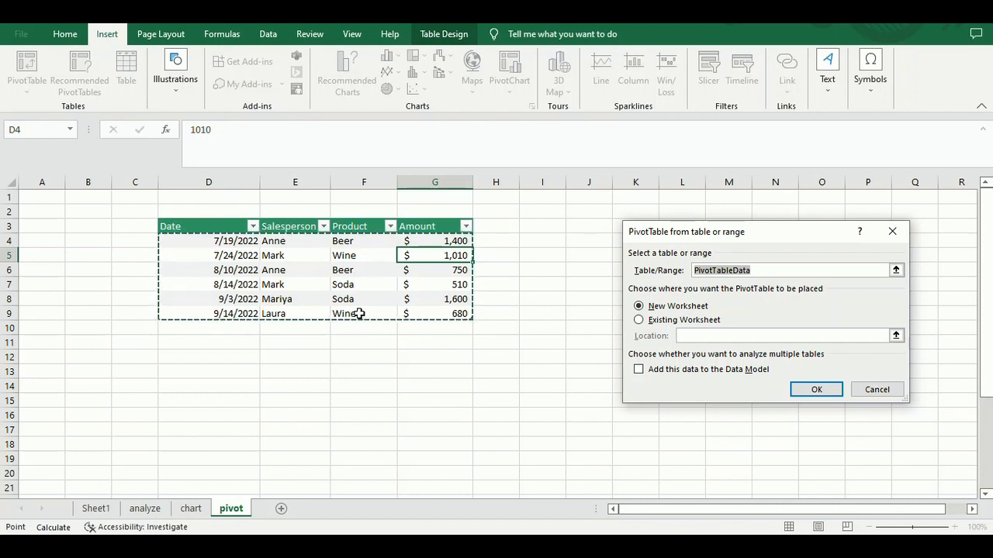
left_click(657, 320)
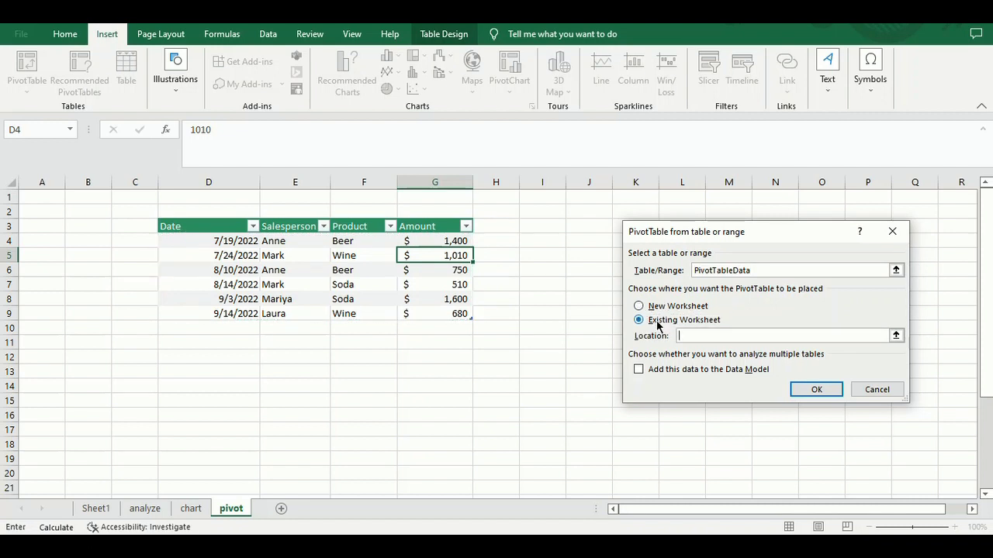
left_click(370, 357)
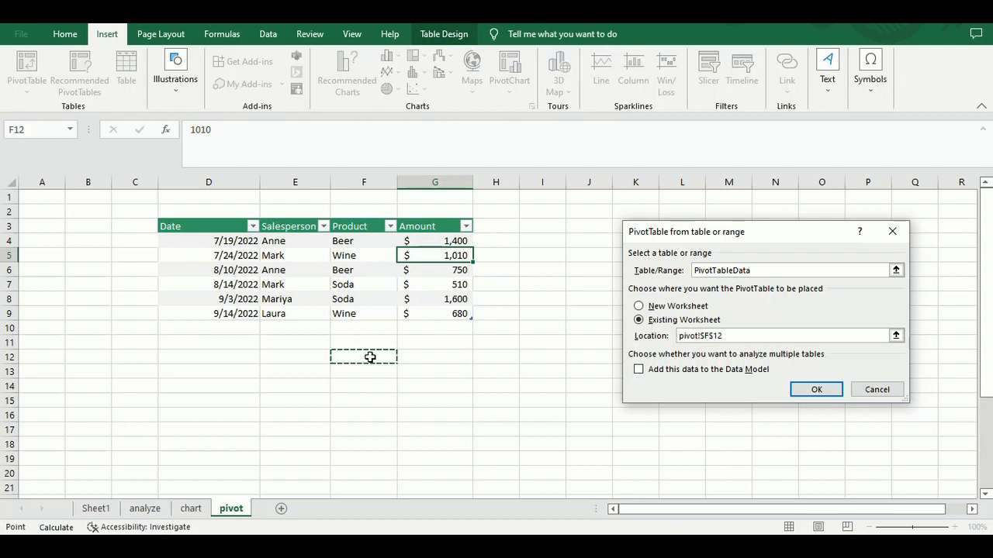
Step: Replace the PivotTable location with F13 and create the PivotTable
left_click(700, 336)
key("BackSpace")
key("BackSpace")
key("BackSpace")
key("BackSpace")
key("BackSpace")
key("BackSpace")
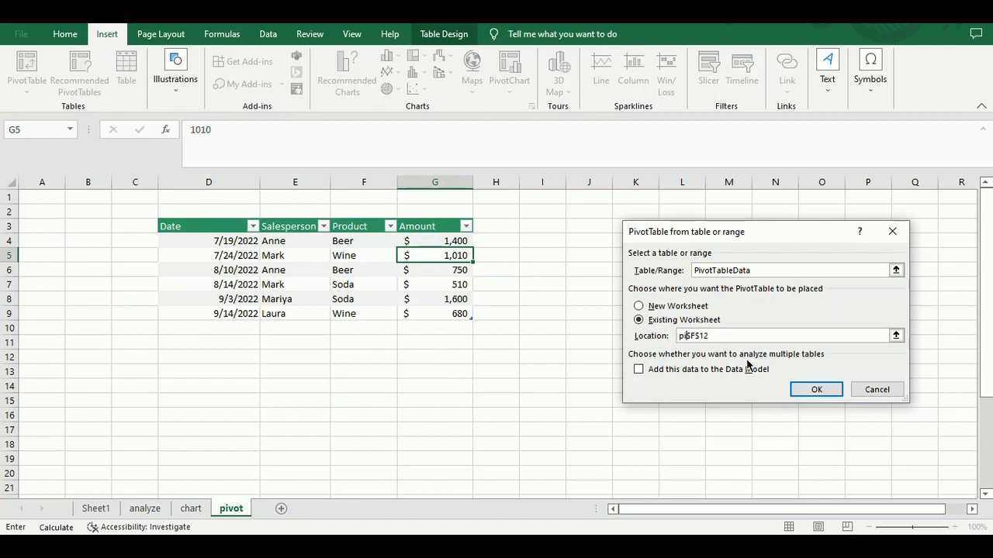
key("Delete")
key("Delete")
key("Delete")
key("Delete")
type("F13")
left_click(817, 391)
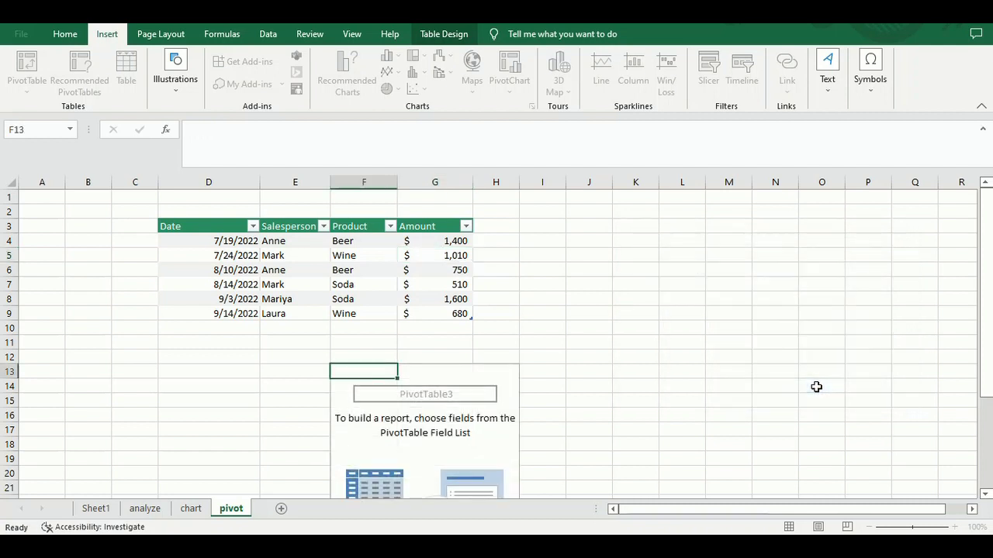
Step: Add Product as rows and the sum of Amount as values to the PivotTable, and leave the table
scroll(597, 380, "down", 2)
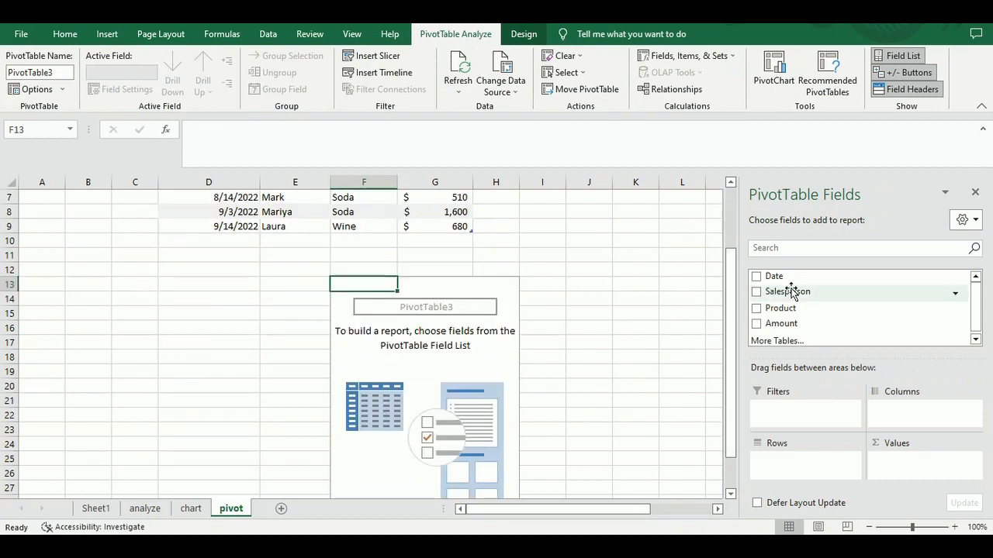
left_click(757, 308)
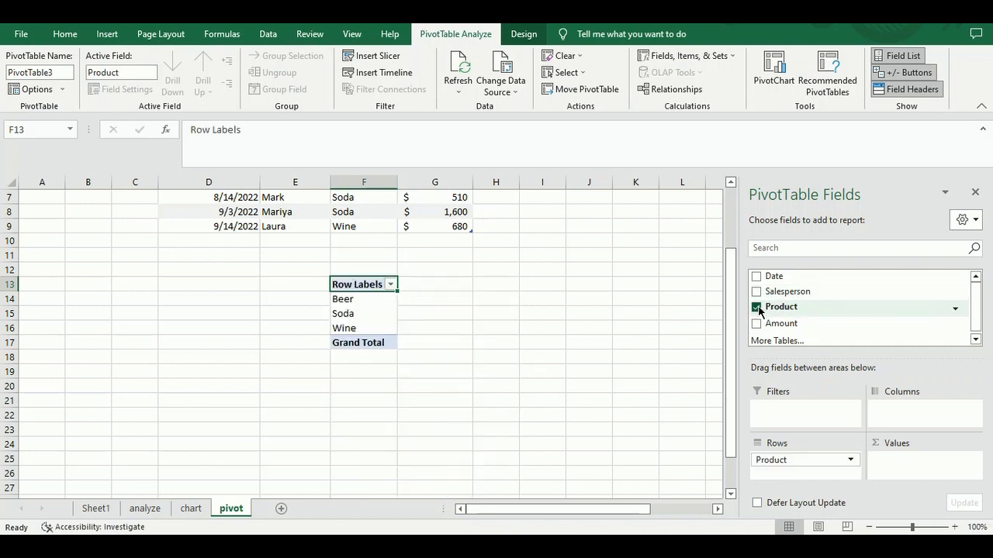
left_click(756, 324)
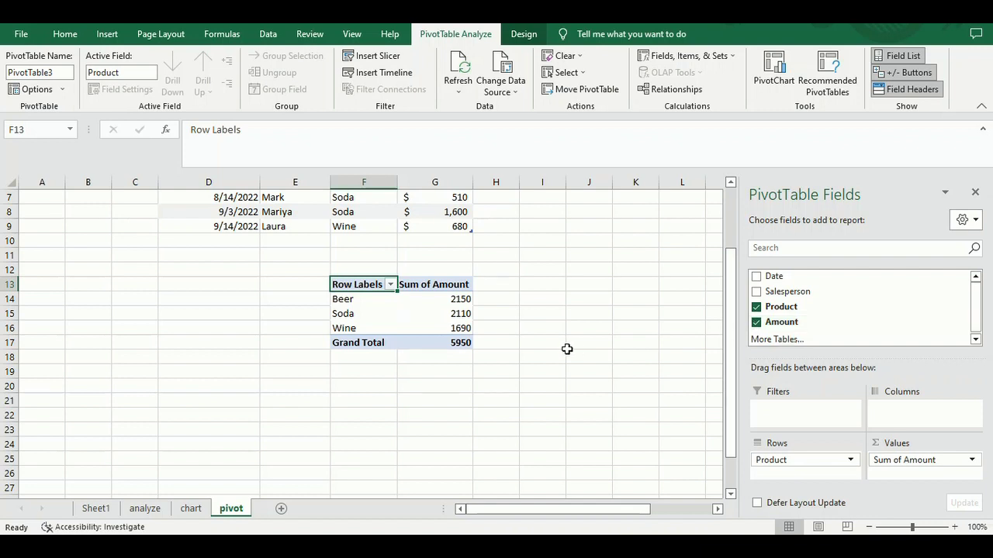
left_click(541, 346)
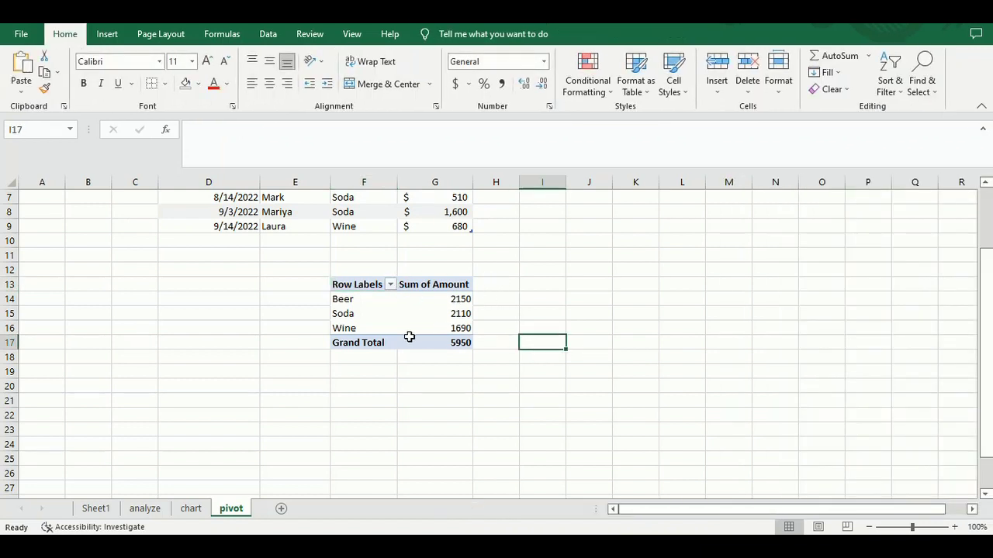
mouse_move(448, 328)
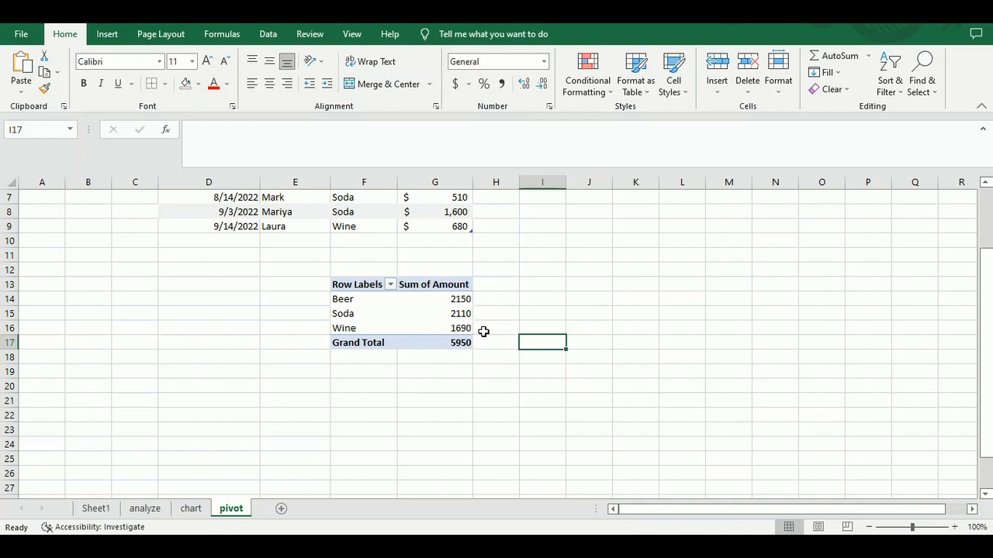